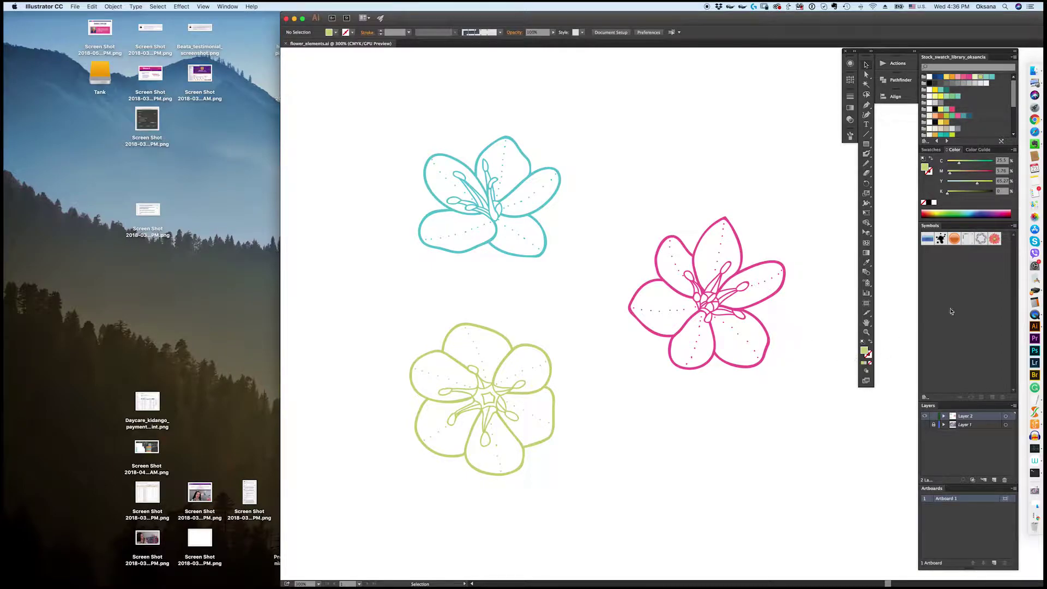
Open System Preferences, go to Show All, and open the Wacom Tablet pane for the Intuos Pro M.
left_click(1035, 268)
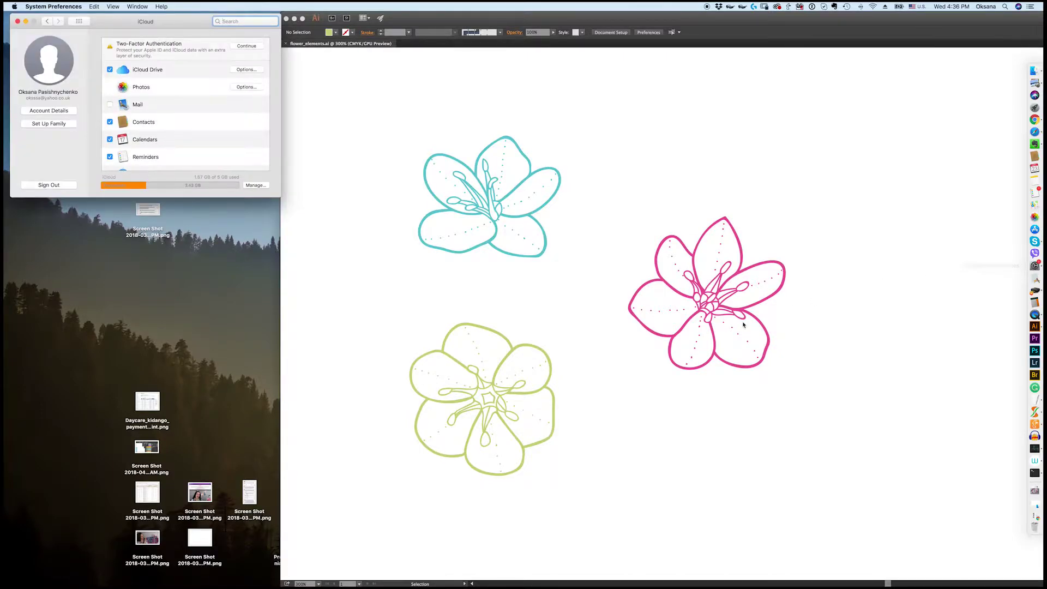
left_click_drag(50, 24, 49, 25)
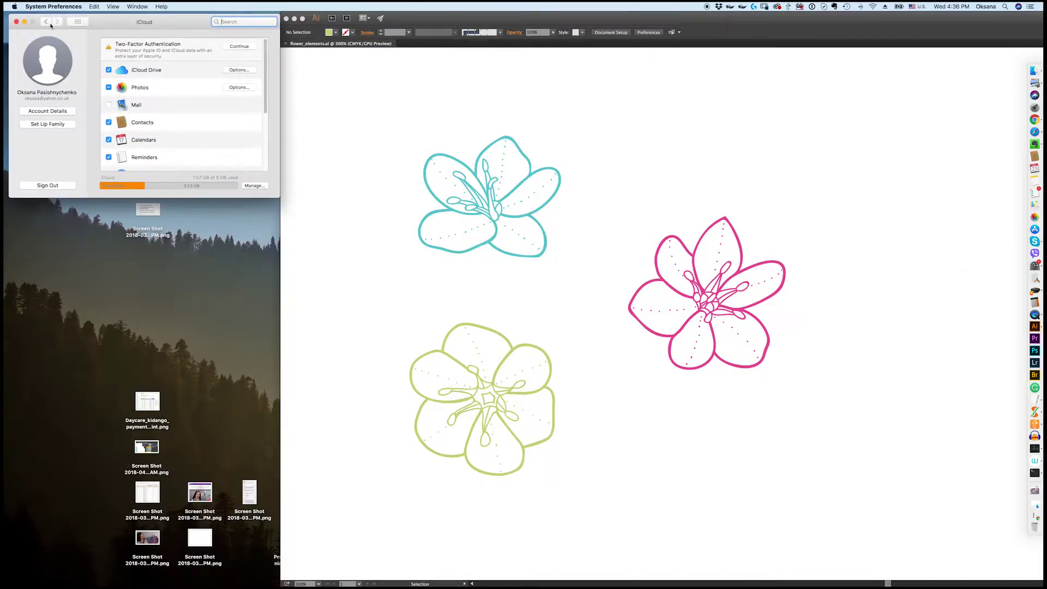
left_click(49, 24)
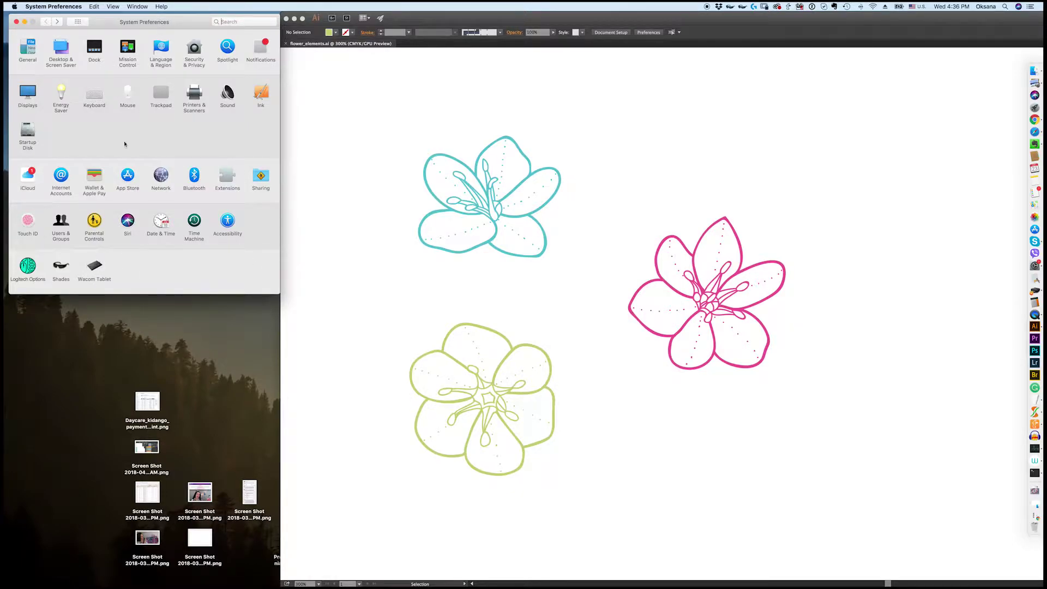
left_click(96, 269)
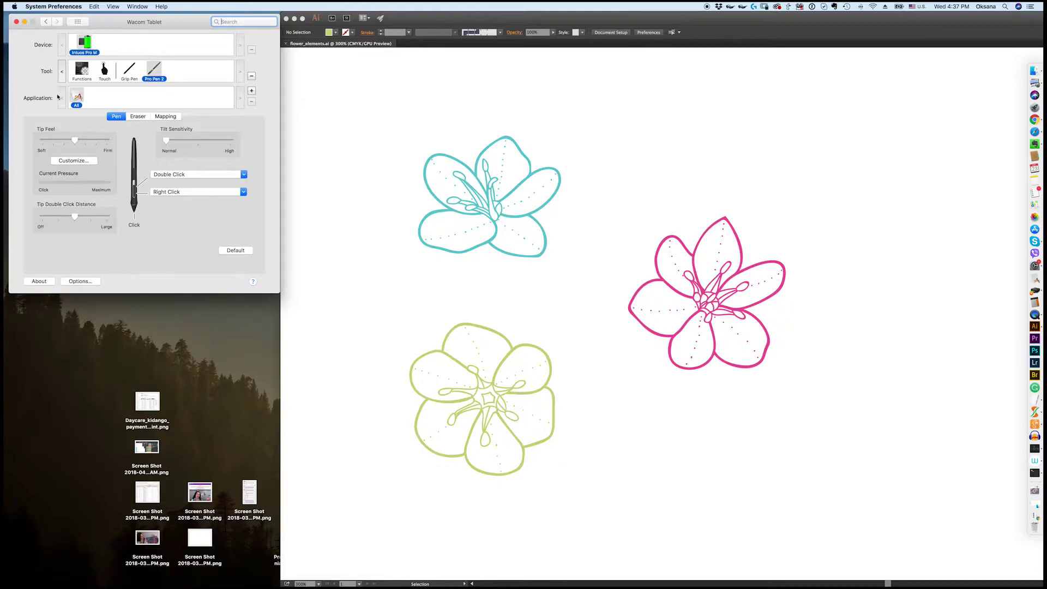
Show the tablet's Functions settings and add Adobe Illustrator CC 2015 as an application with its own ExpressKeys.
left_click(84, 74)
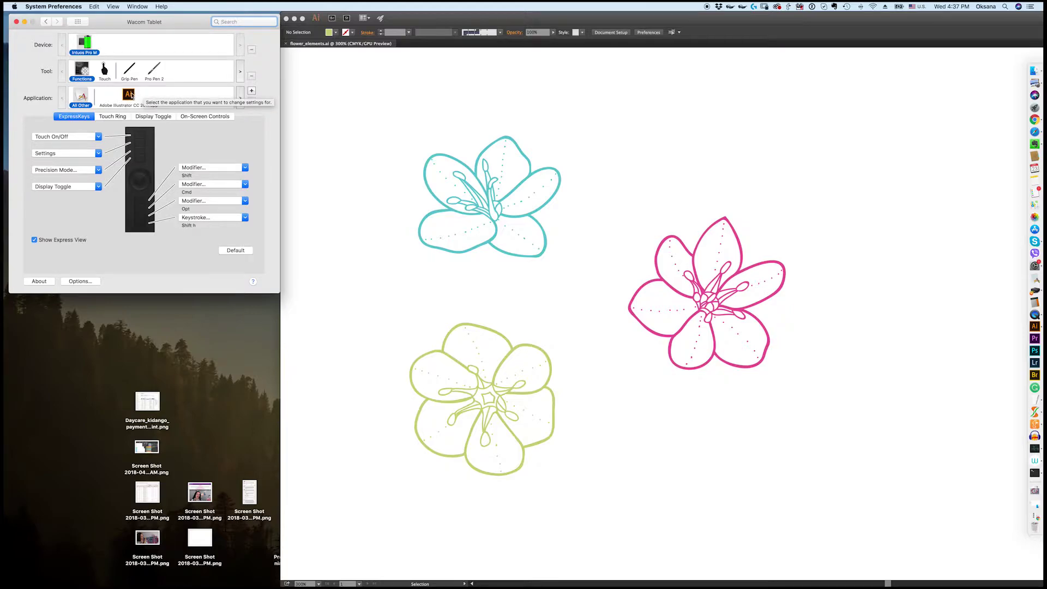
left_click(128, 97)
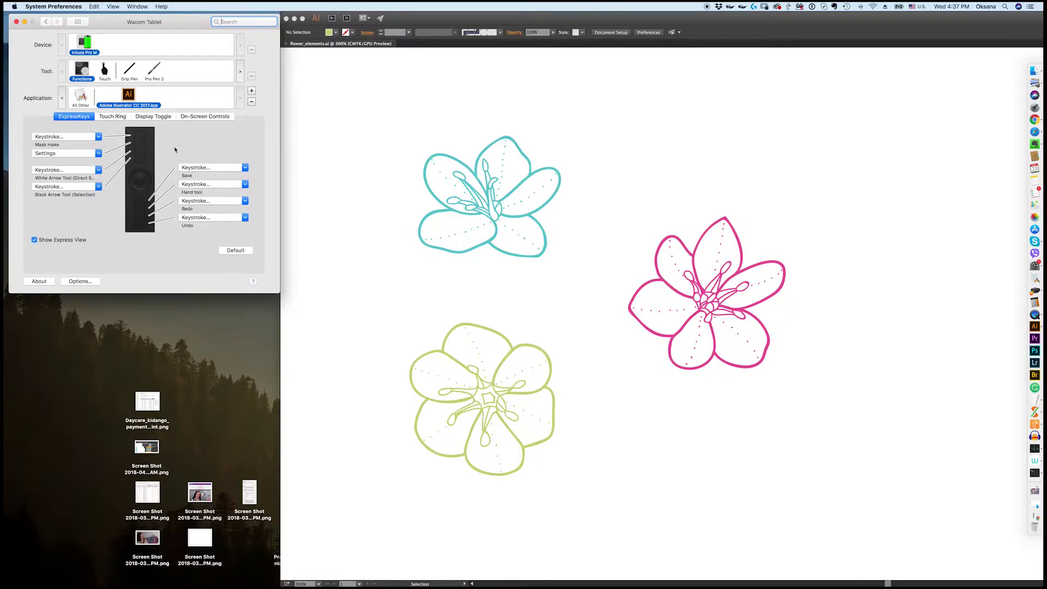
left_click(251, 91)
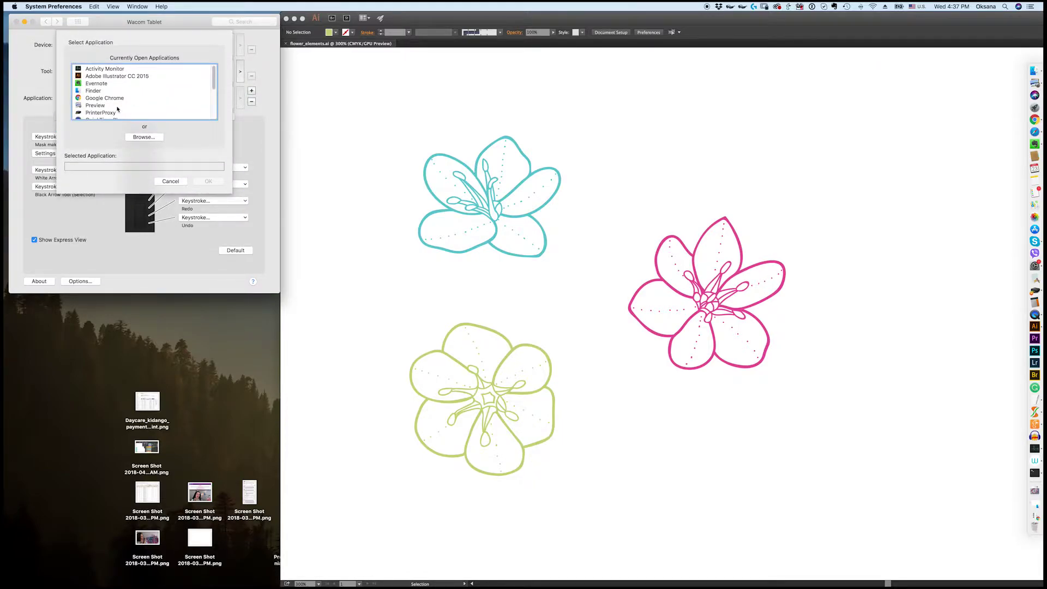
left_click(158, 76)
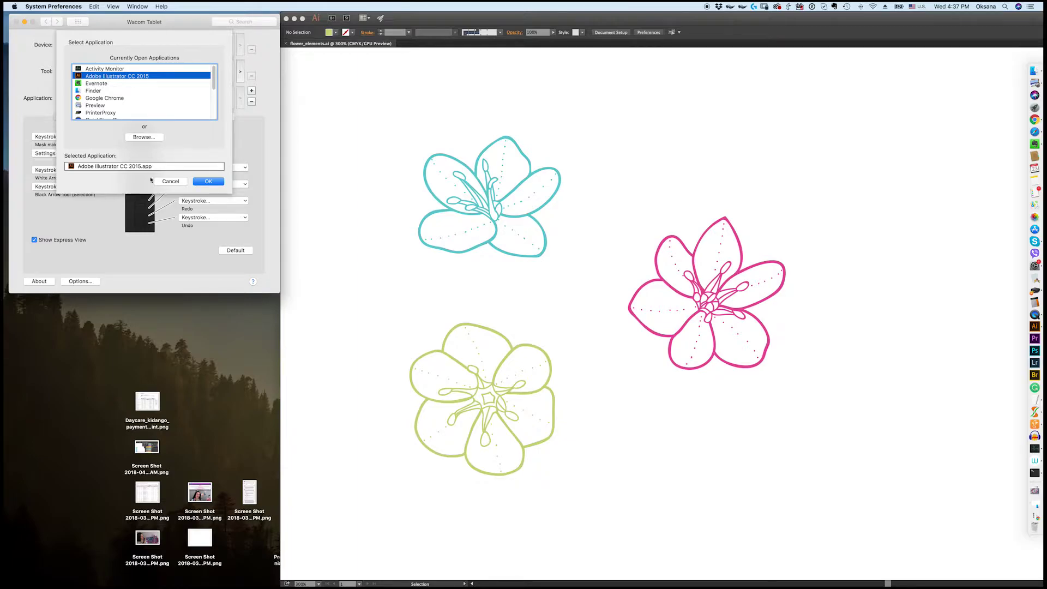
left_click(208, 181)
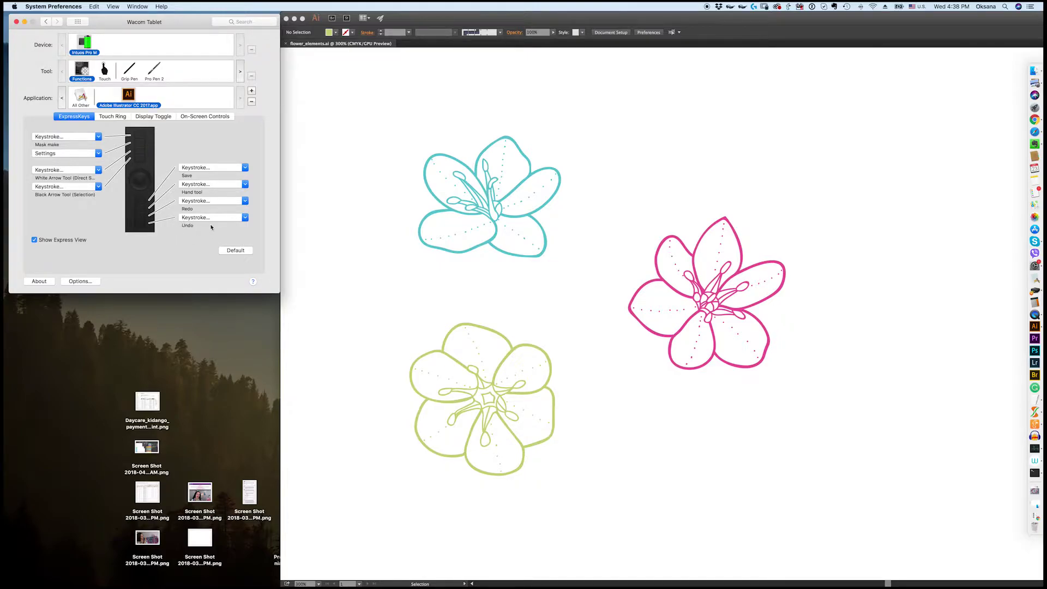
Set the Undo ExpressKey to send a Cmd+Z keystroke, then drag the green flower up-right in Illustrator.
left_click(245, 218)
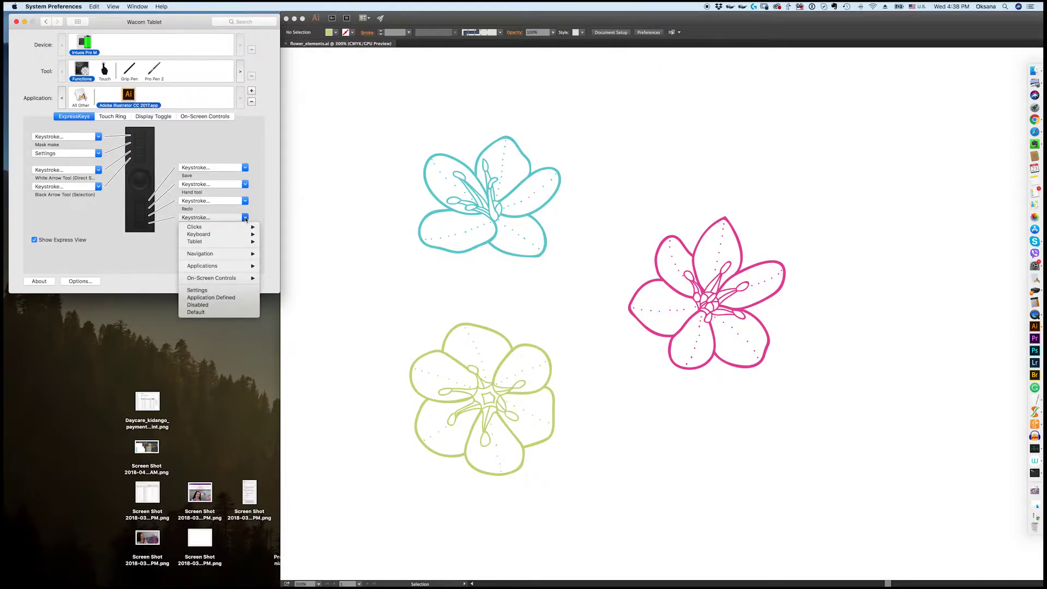
mouse_move(239, 236)
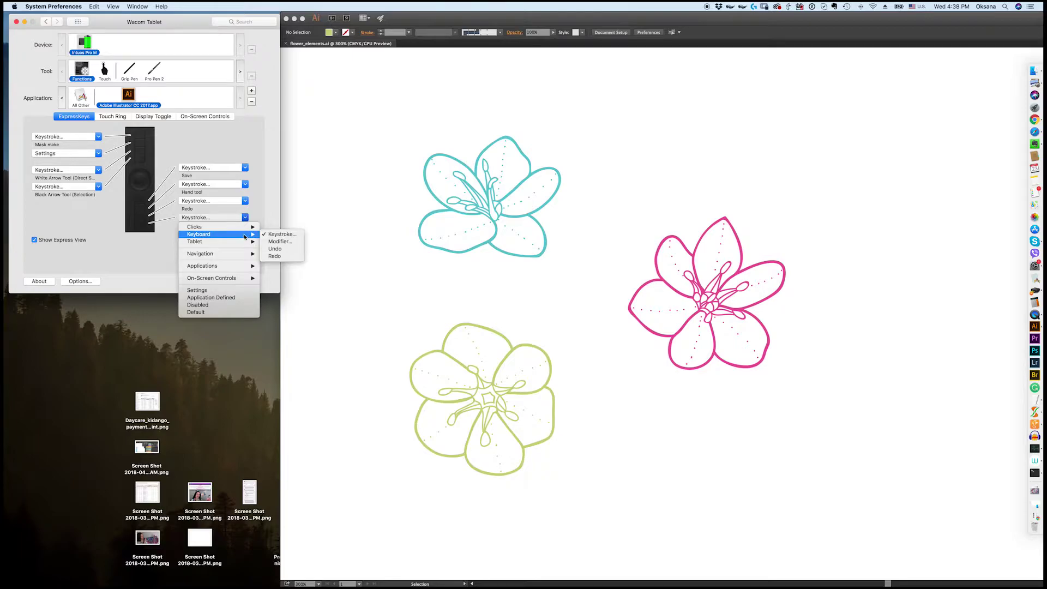
mouse_move(251, 238)
left_click(274, 249)
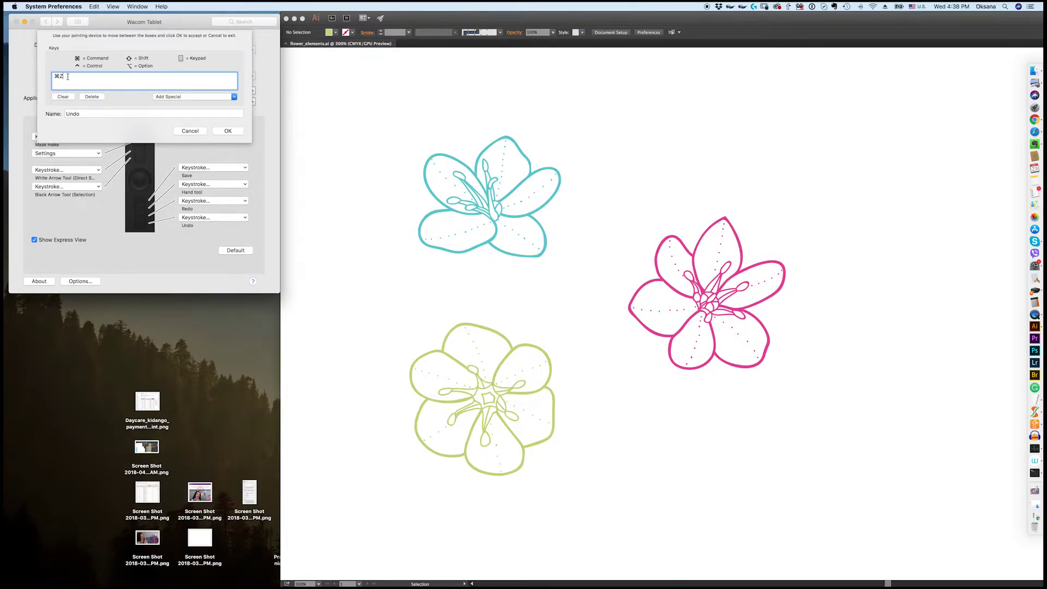
left_click(64, 97)
key("super+z")
left_click(220, 131)
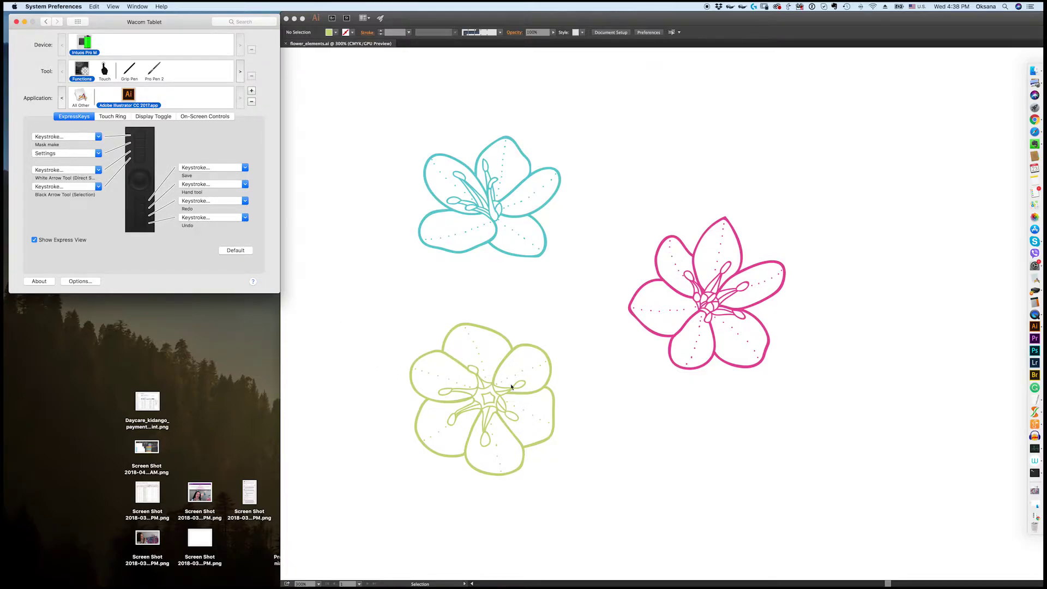
left_click(492, 386)
left_click_drag(494, 386, 536, 337)
Reverse the green flower's move with the tablet's Undo key and deselect it.
left_click(609, 261)
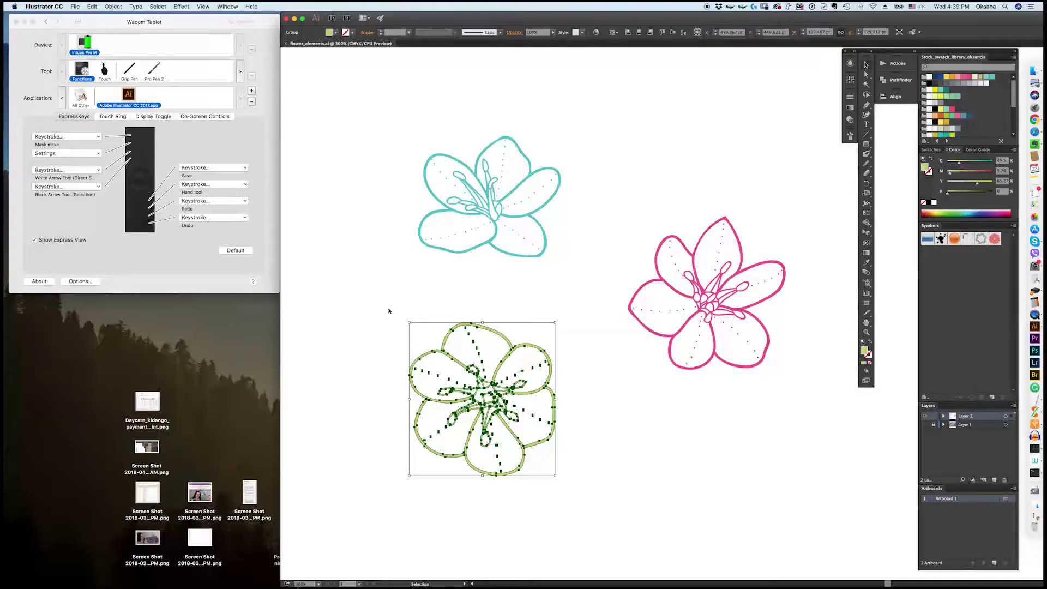
left_click(428, 304)
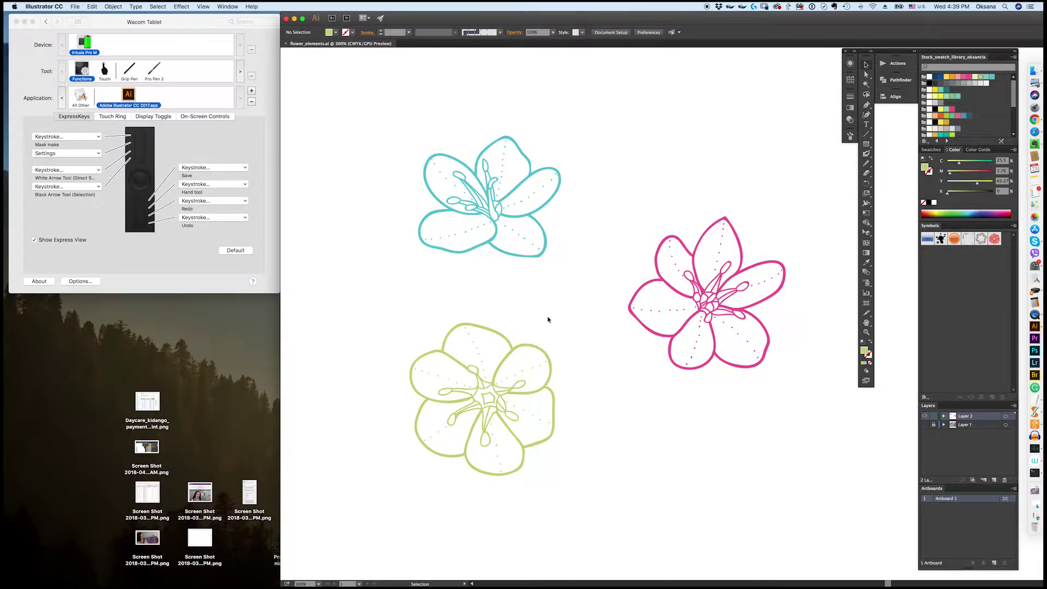
Redo the green flower's move, pan the artwork with the Hand tool, and select the teal flower.
key("super+shift+z")
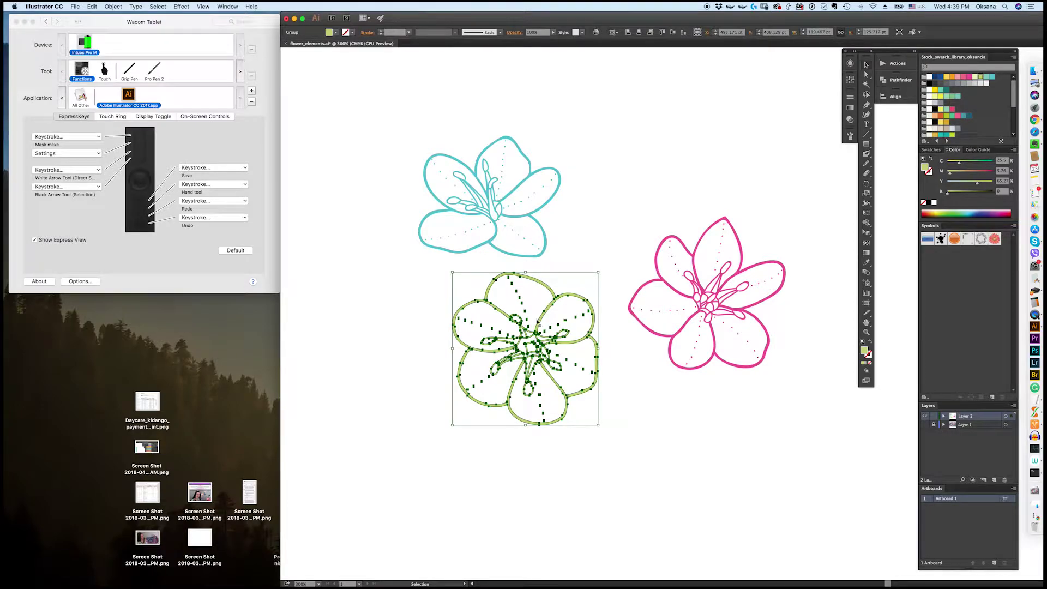
left_click(617, 302)
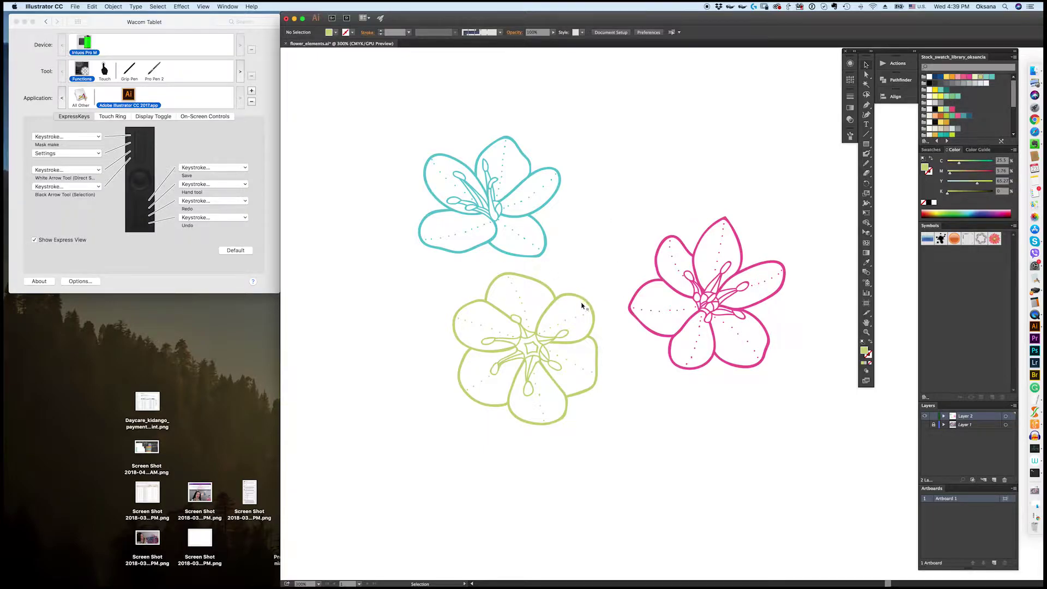
key("h")
left_click_drag(601, 260, 748, 279)
left_click_drag(501, 349, 720, 349)
left_click_drag(486, 290, 673, 312)
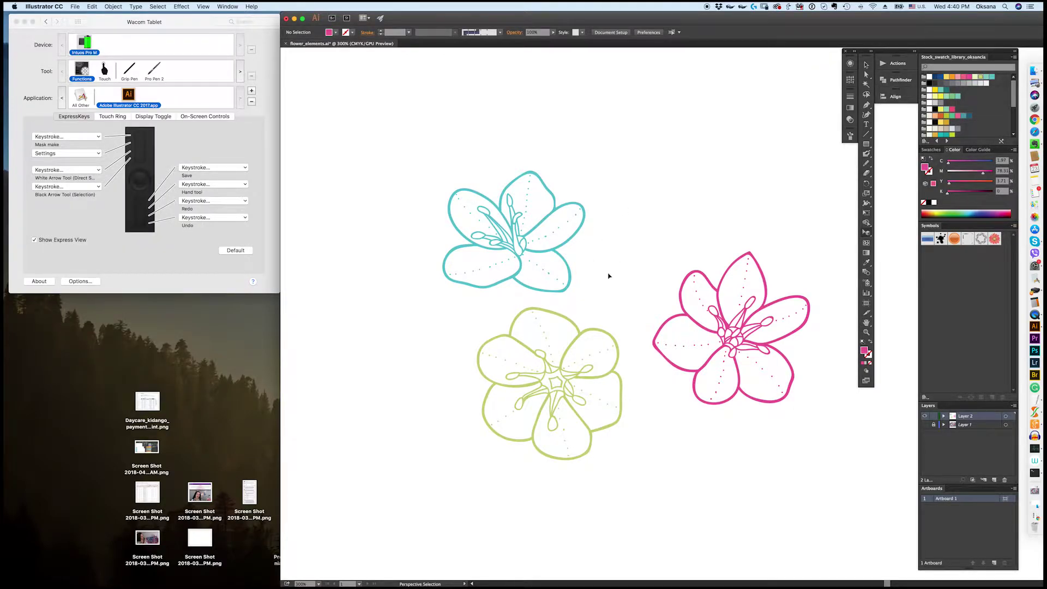
left_click(577, 228)
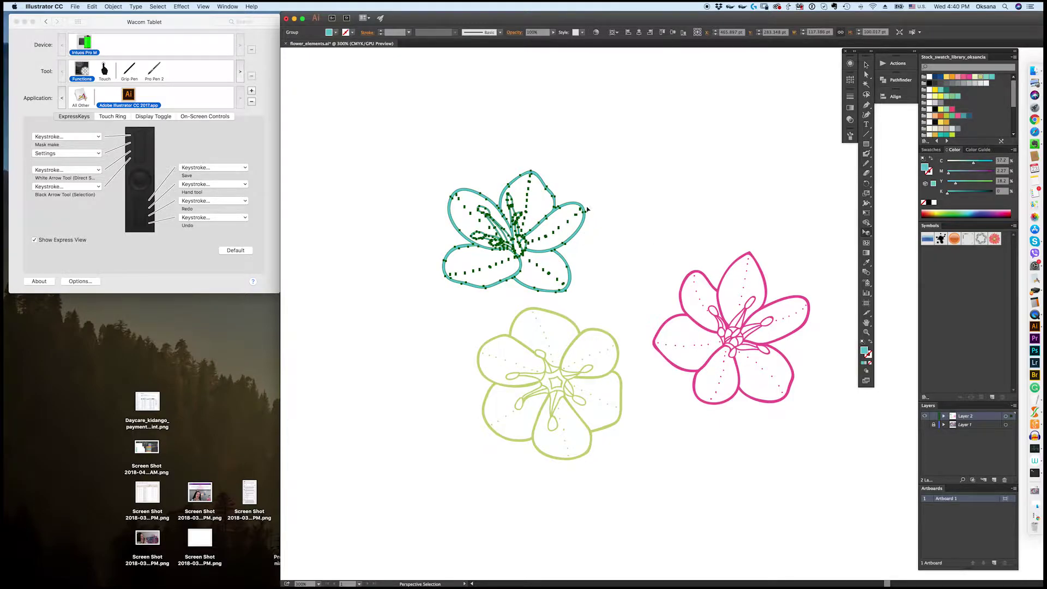
Select the green and pink flowers in turn, then direct-select a path of the teal flower.
left_click(534, 352)
left_click(680, 282)
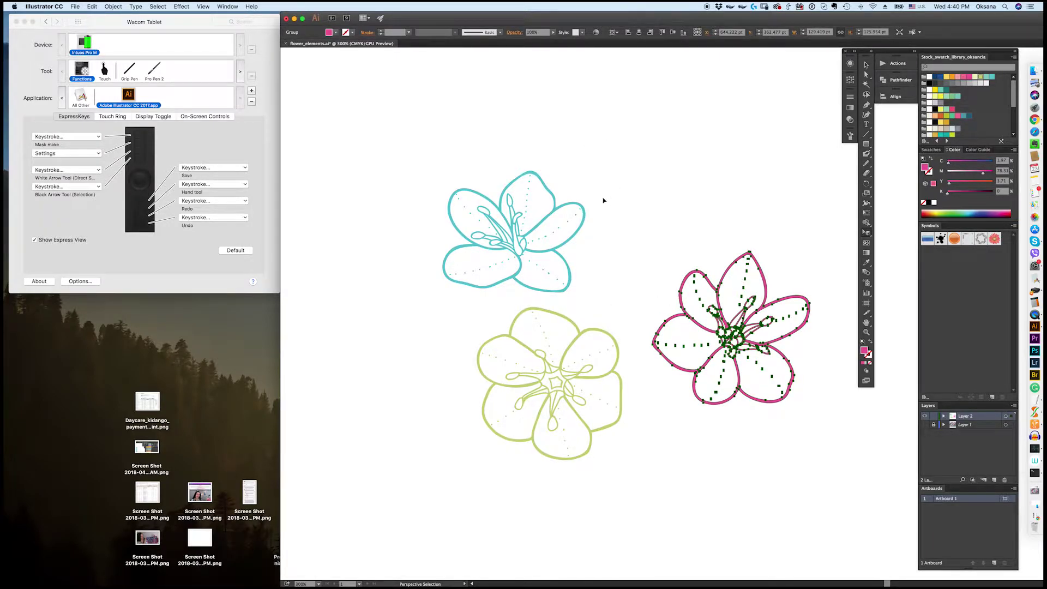
key("a")
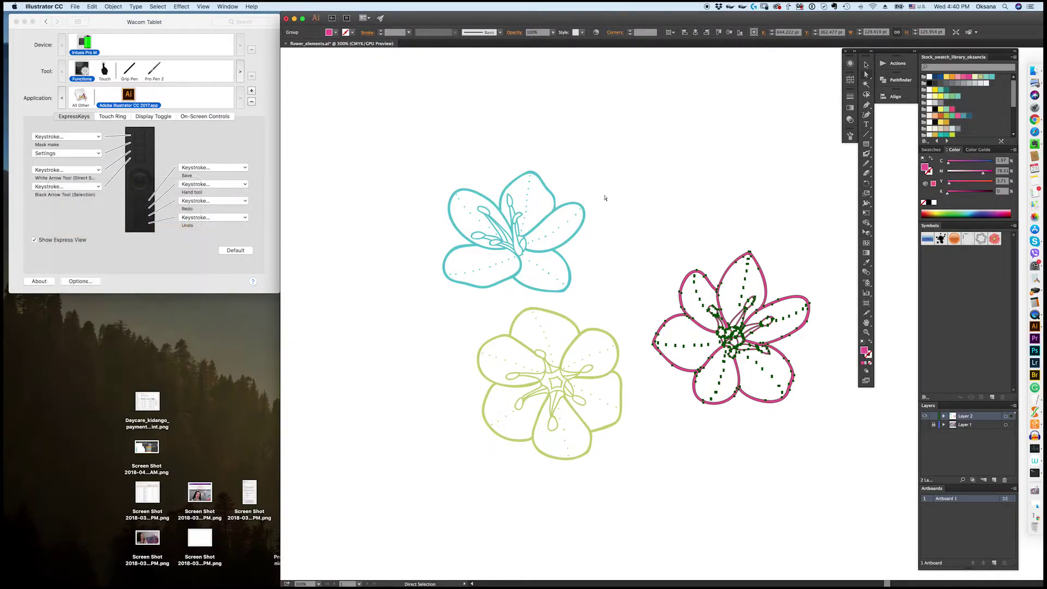
left_click(582, 210)
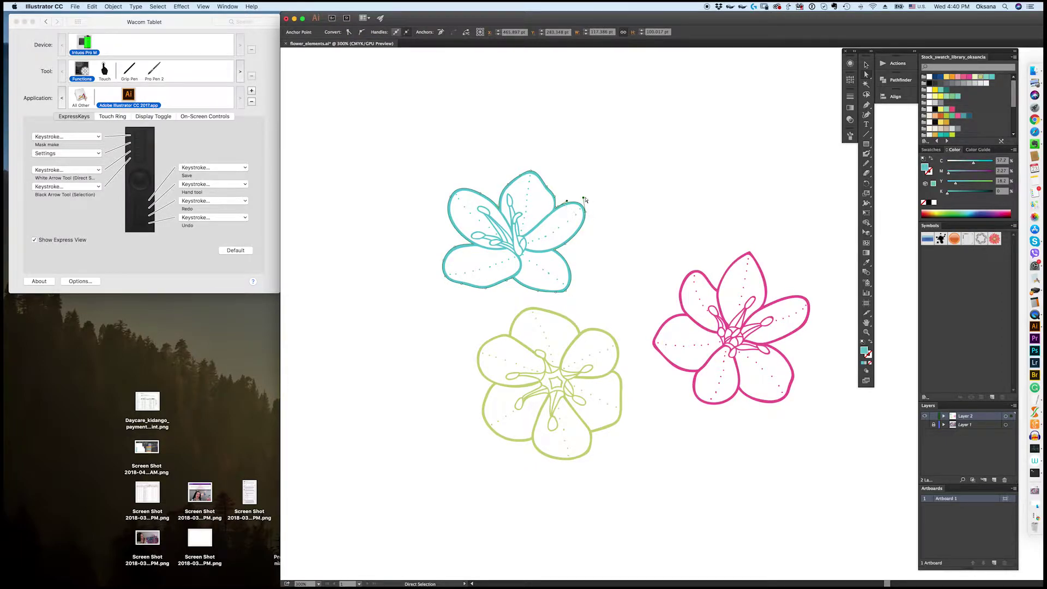
Bulge the teal flower's right petal, then redo and undo it, leaving the original outline.
left_click_drag(584, 201, 606, 221)
key("shift+b")
key("ctrl+z")
key("ctrl+z")
key("ctrl+z")
key("ctrl+z")
key("ctrl+z")
key("ctrl+z")
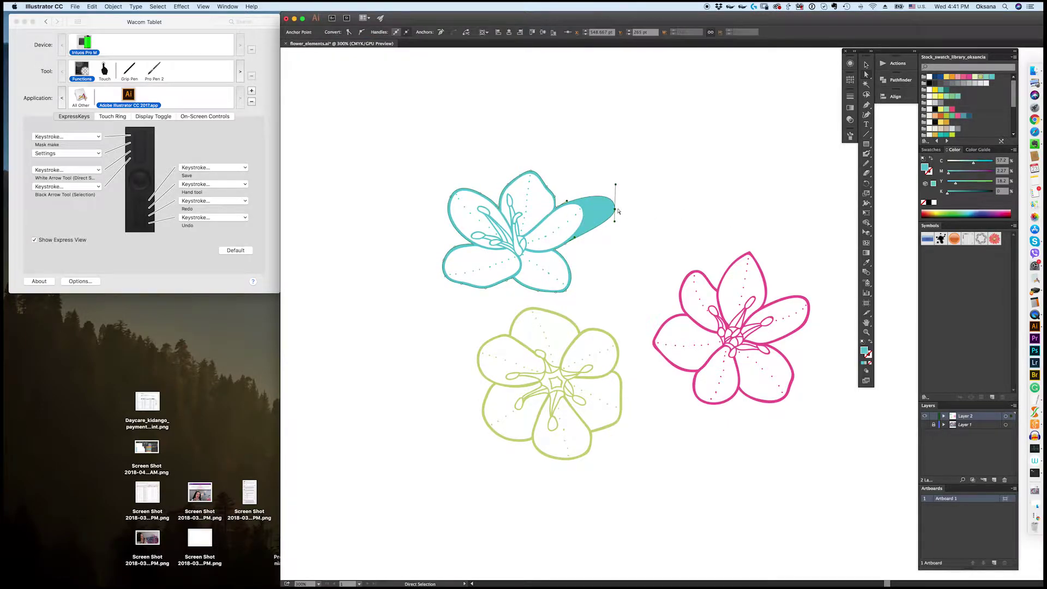
key("ctrl+shift+z")
key("ctrl+z")
key("ctrl+z")
key("ctrl+z")
key("ctrl+z")
key("ctrl+z")
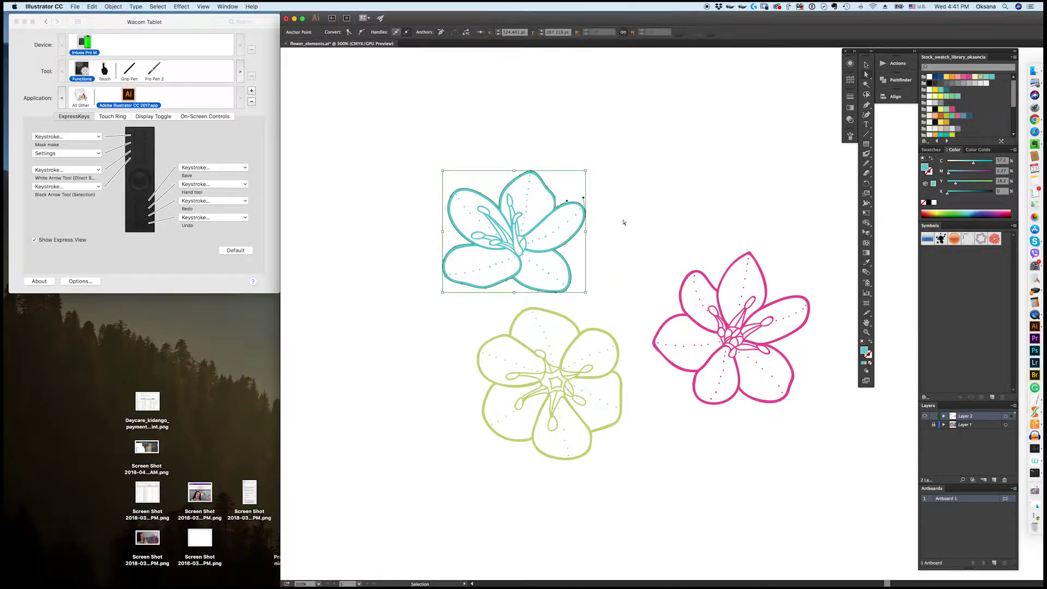
left_click(617, 218)
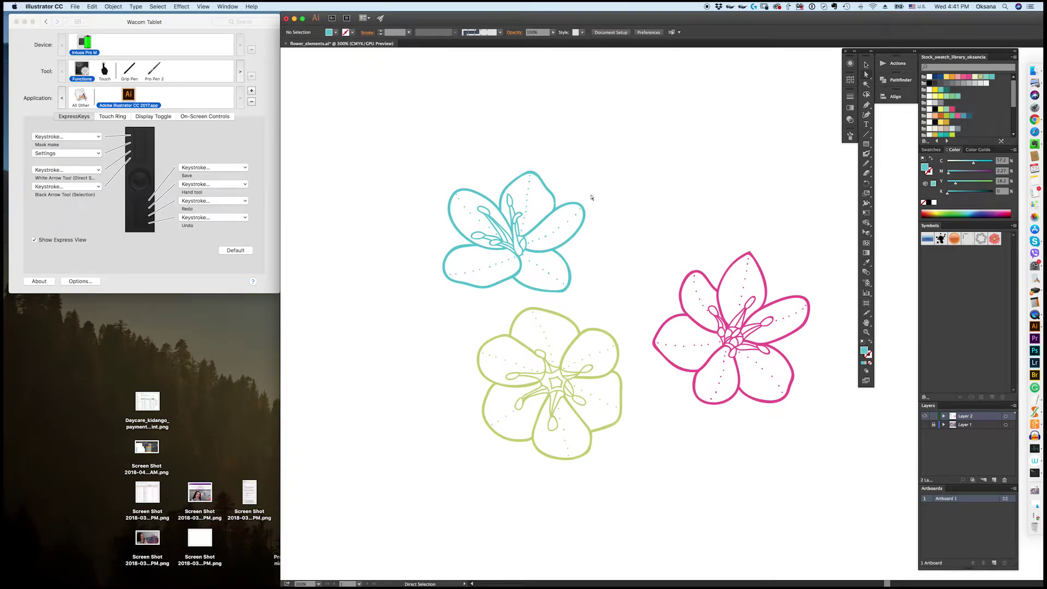
Trigger the Selection, Direct Selection, Save and Make Mask shortcuts from the tablet's ExpressKeys.
key("v")
key("a")
key("super+s")
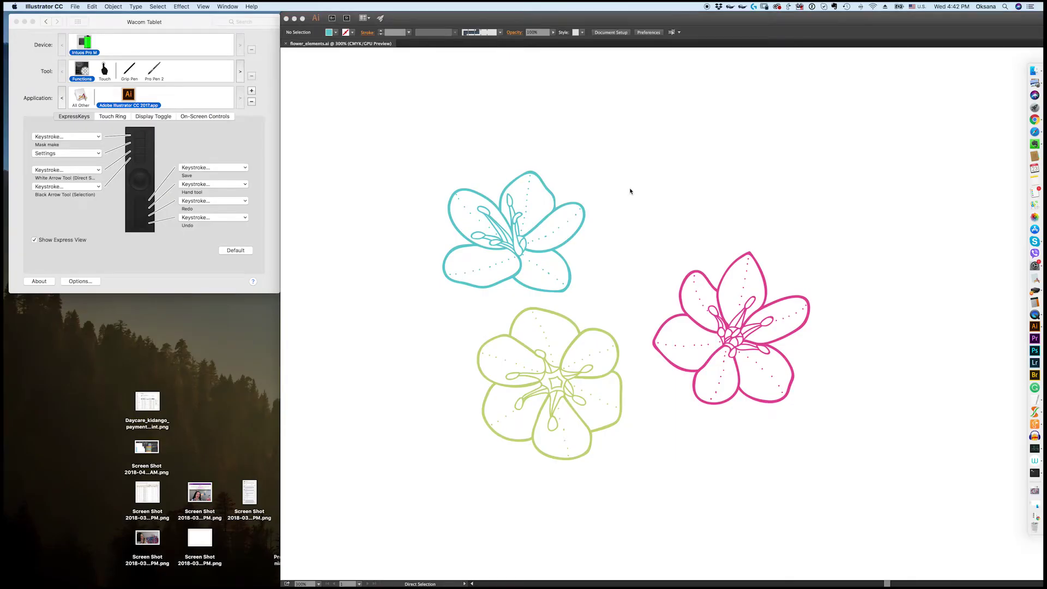
key("super+7")
left_click(610, 157)
Draw a rectangle covering the teal flower and position it over the flower.
key("Tab")
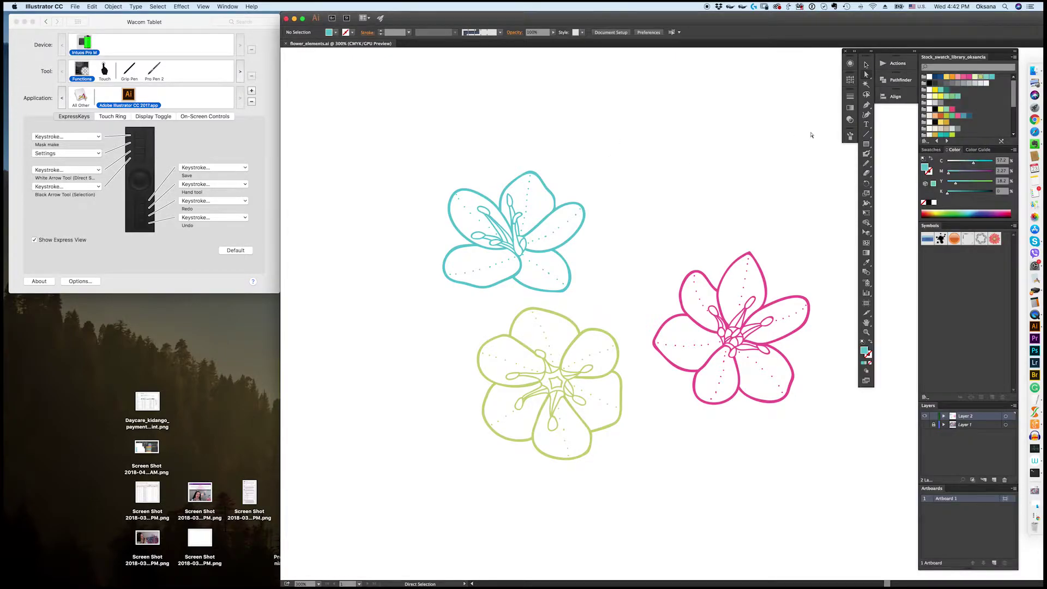
left_click(867, 144)
left_click_drag(372, 141, 626, 301)
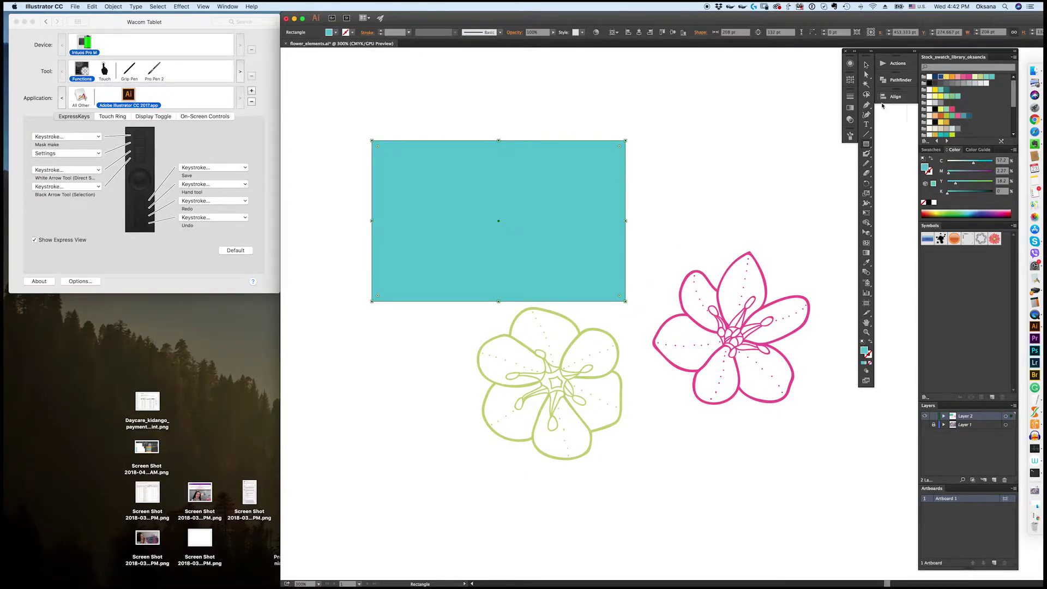
left_click(866, 65)
key("a")
left_click_drag(552, 249, 841, 343)
key("v")
left_click_drag(708, 294, 429, 209)
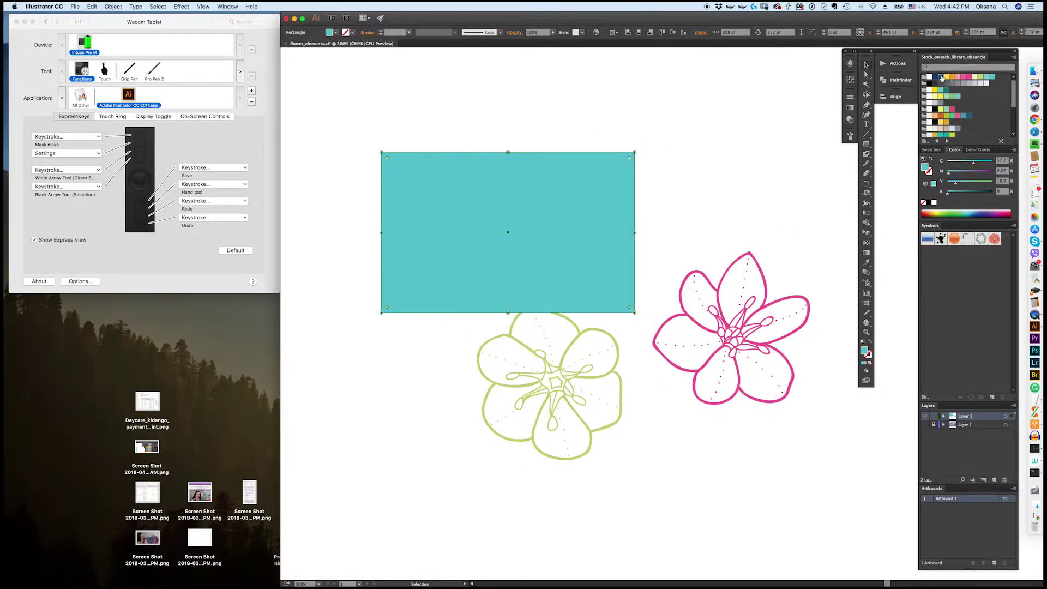
Fill the rectangle dark blue, place it behind the teal flower, and stretch its bottom edge down.
left_click(940, 76)
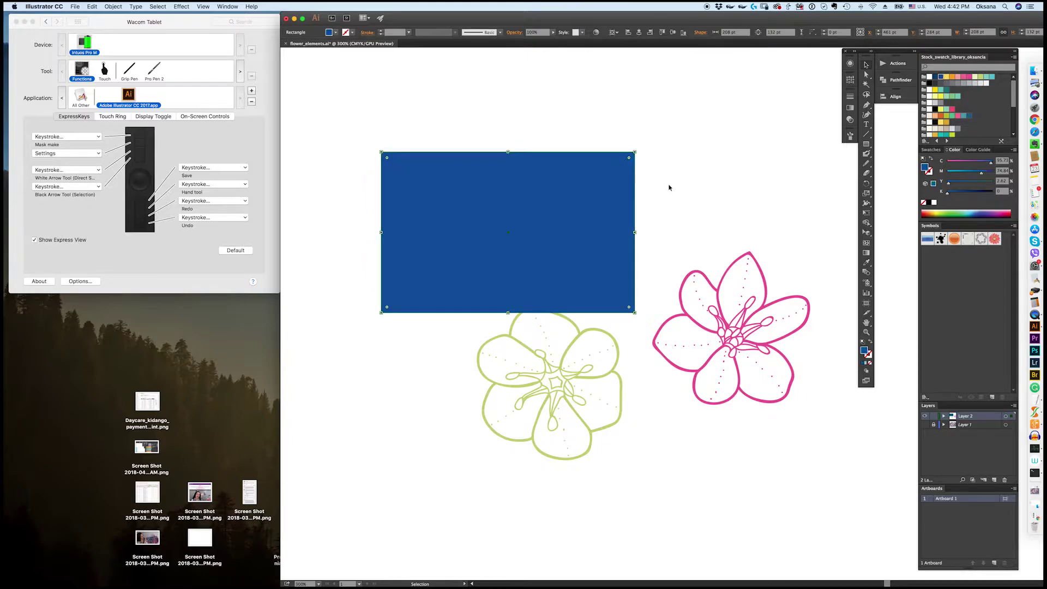
key("a")
key("Delete")
left_click(522, 273)
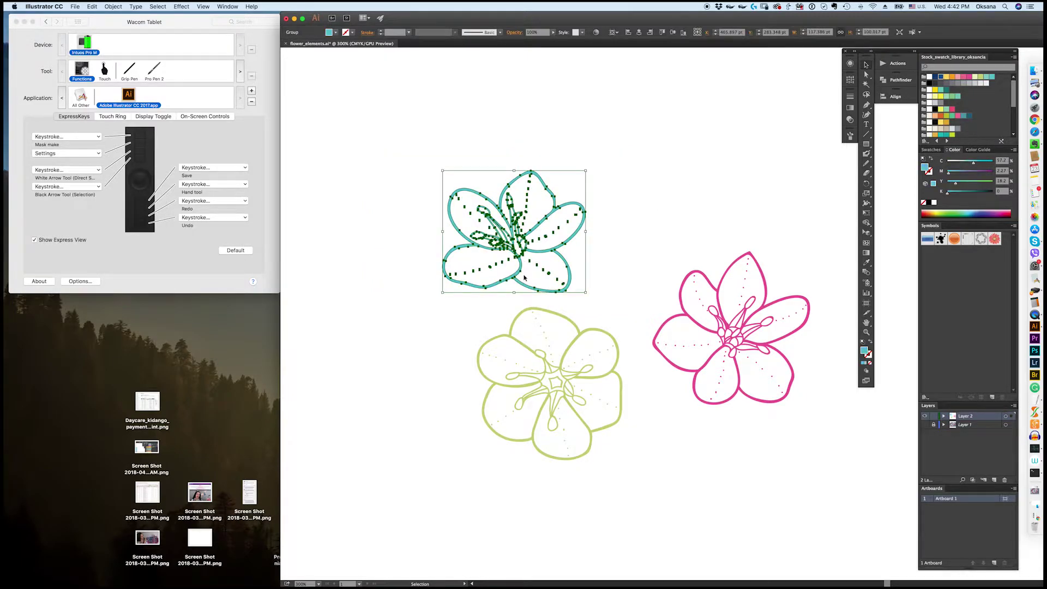
key("cmd+z")
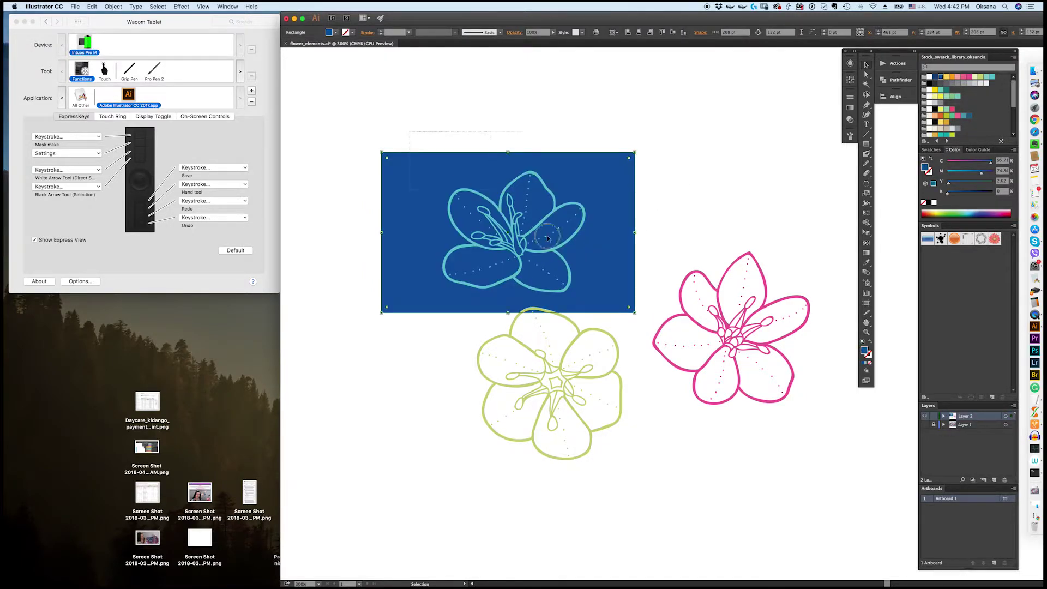
left_click(562, 256, "shift")
left_click_drag(632, 233, 643, 189)
key("cmd+shift+a")
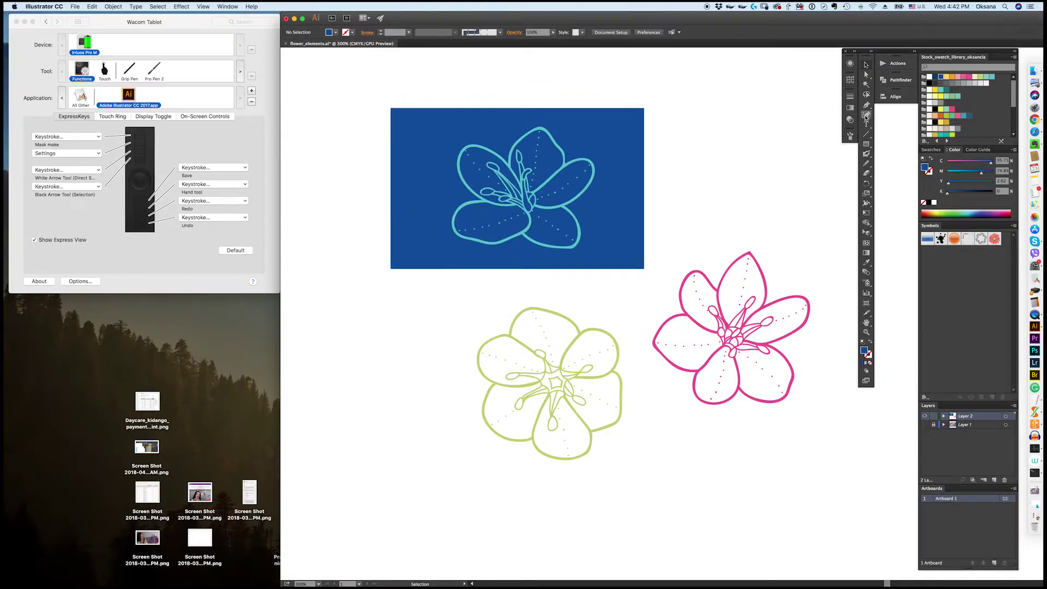
left_click(513, 268)
left_click_drag(517, 268, 516, 281)
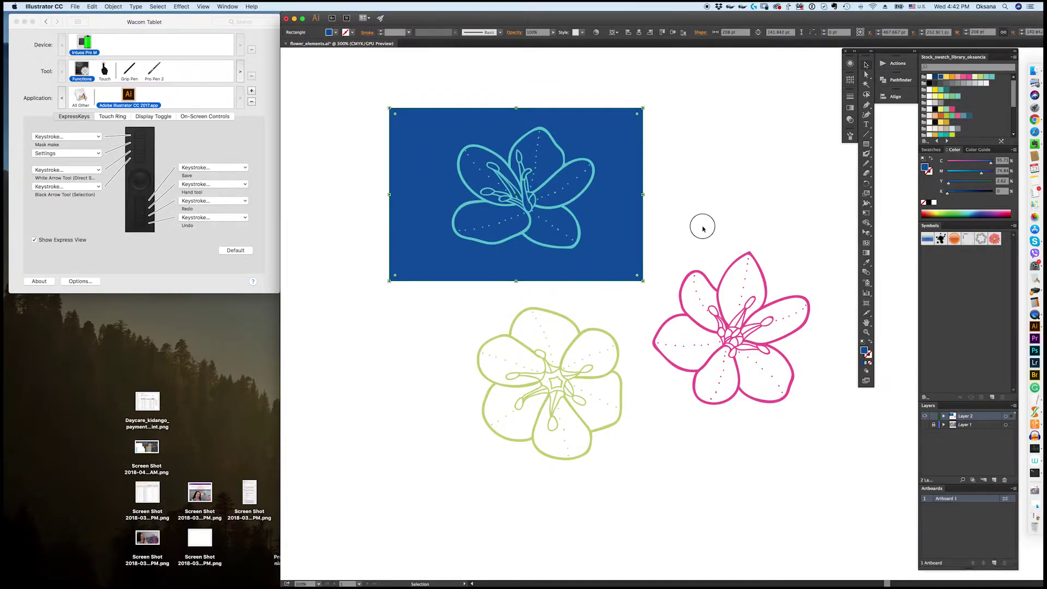
key("super+shift+a")
Draw a circle over the flower with the Ellipse tool and give it a yellow fill.
left_click(867, 145)
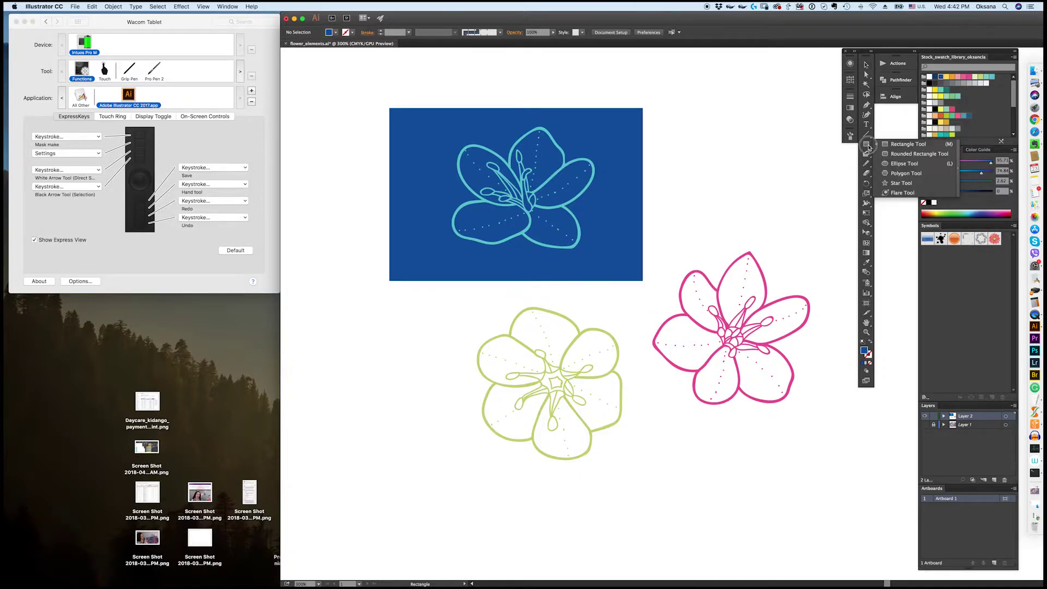
left_click(904, 163)
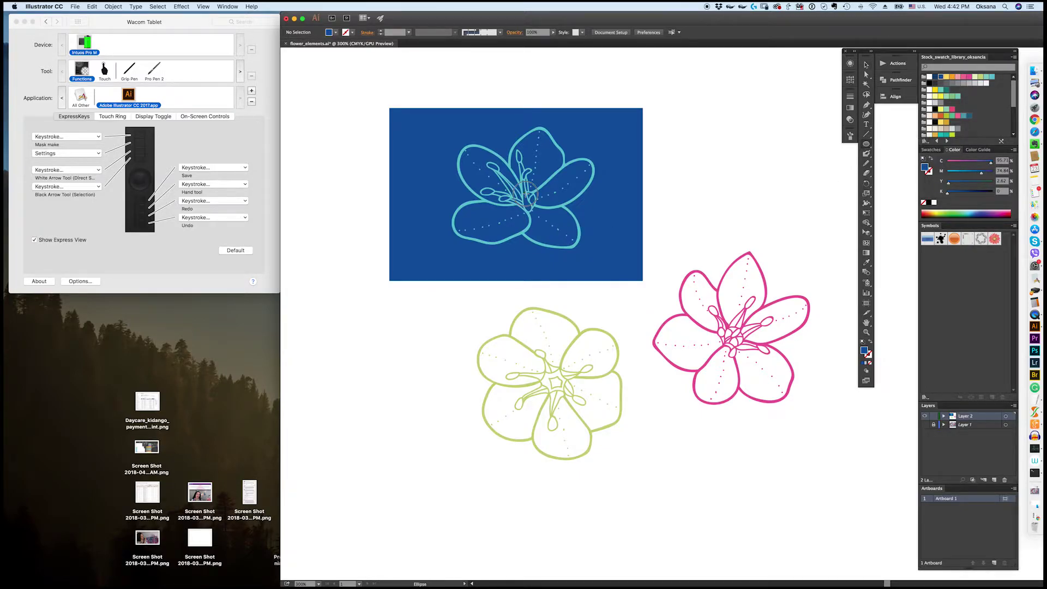
mouse_move(577, 245)
left_mouse_down()
mouse_move(617, 245)
mouse_move(629, 257)
mouse_move(654, 321)
left_mouse_up()
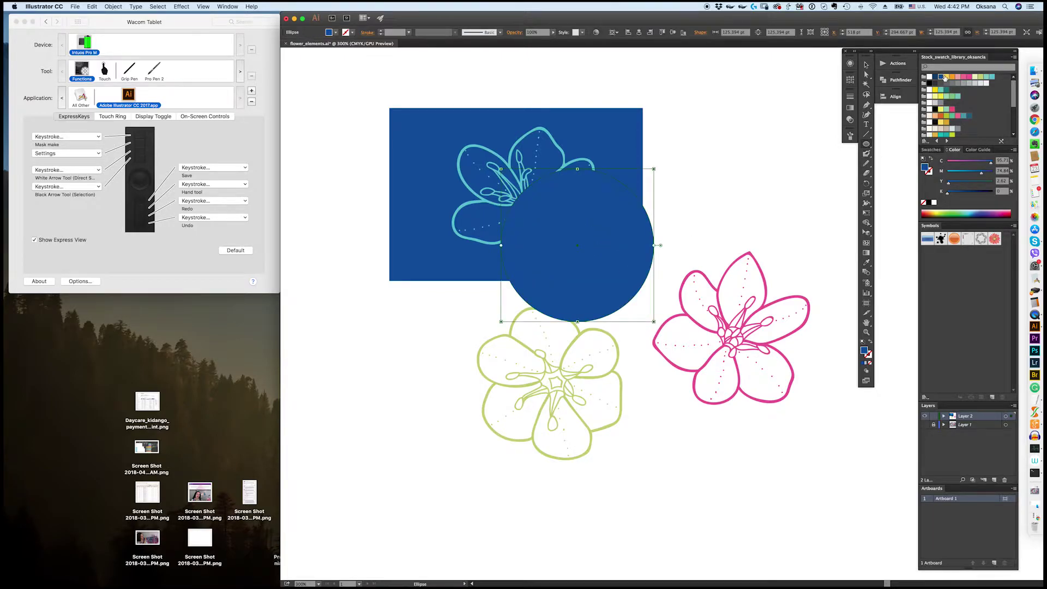
left_click(866, 64)
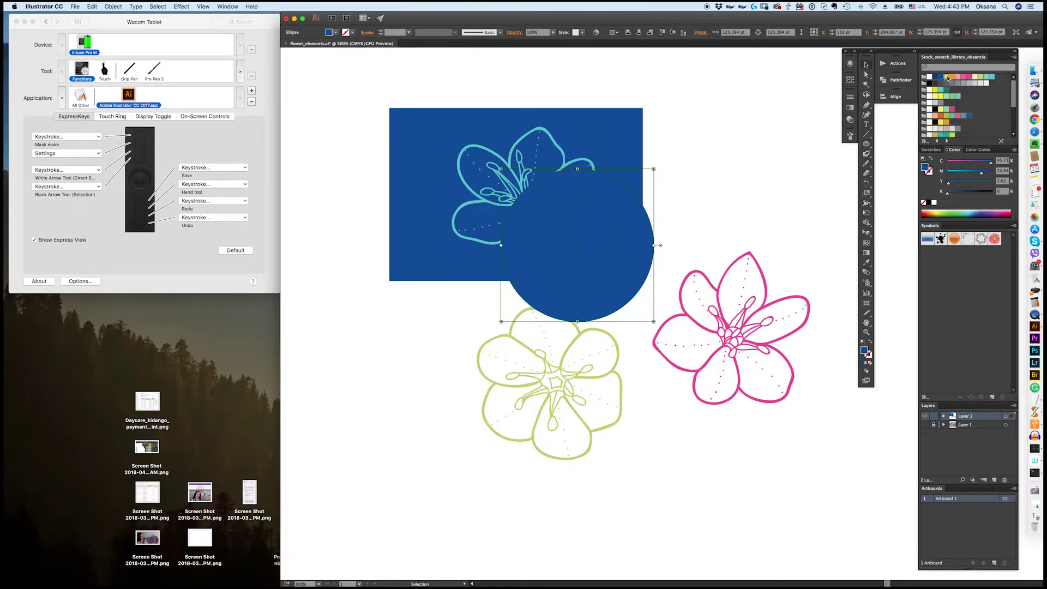
left_click(489, 212)
key("super+z")
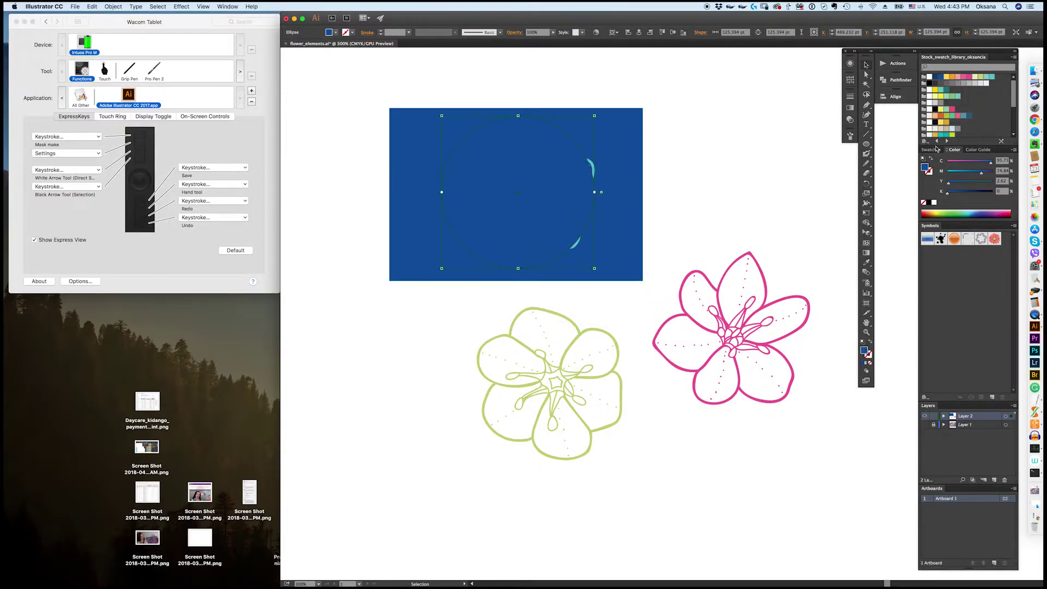
left_click(946, 90)
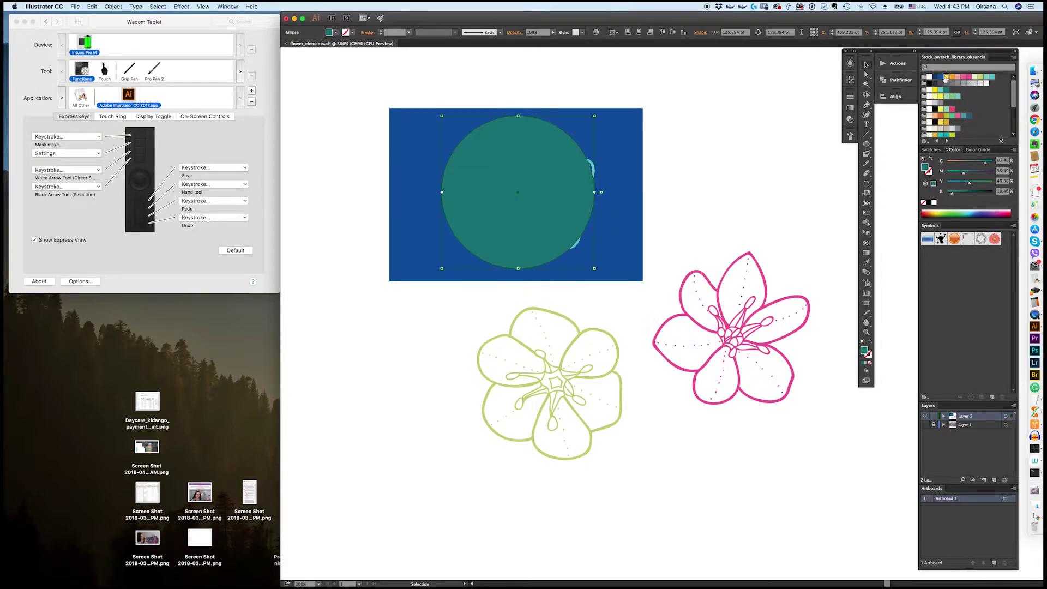
left_click(936, 89)
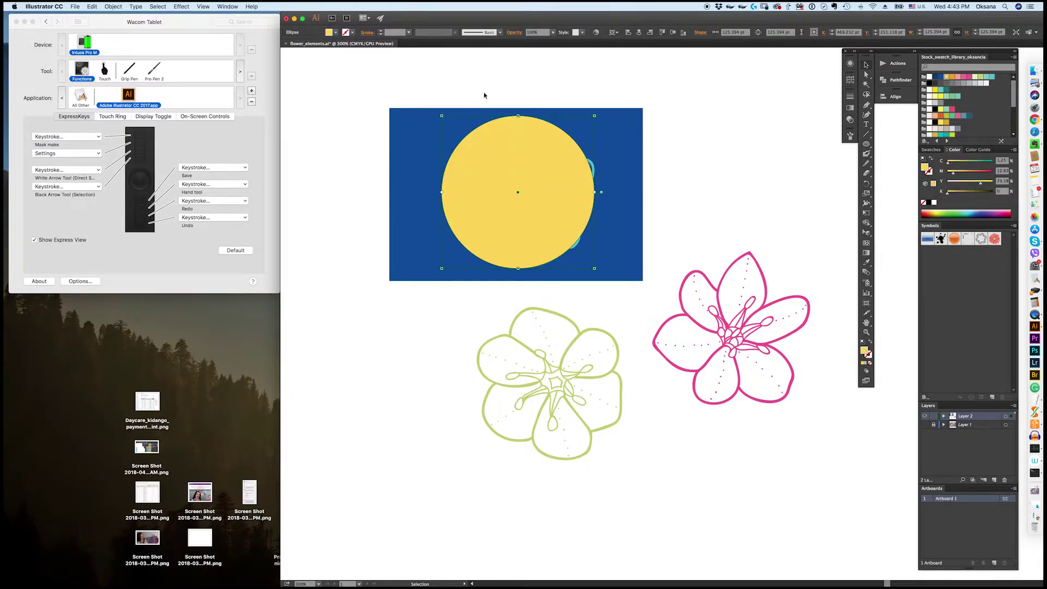
Select all and make a clipping mask so the flower and rectangle sit inside the circle.
key("super+a")
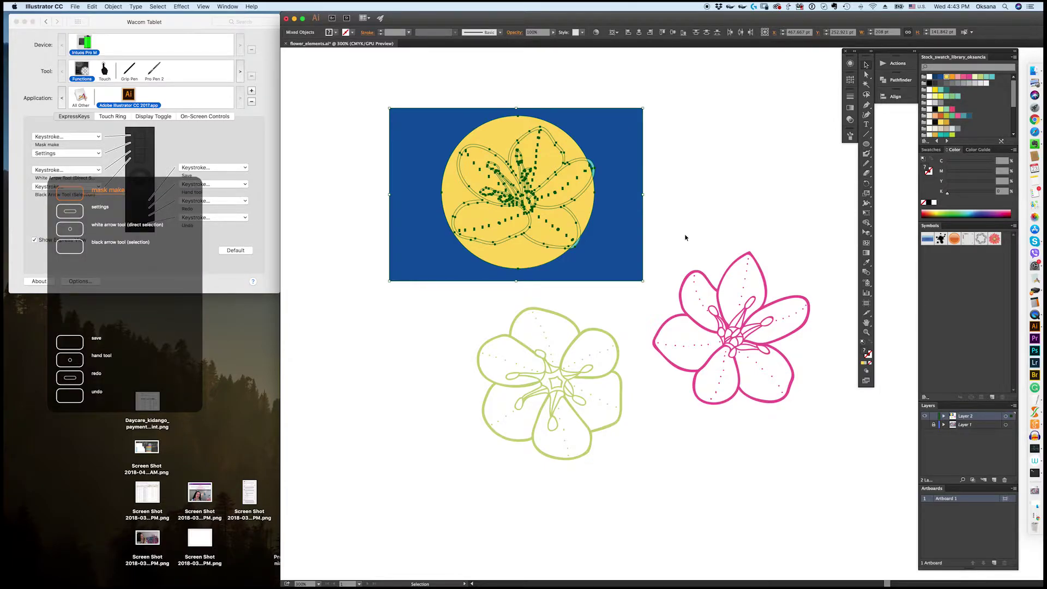
key("super+7")
left_click(731, 201)
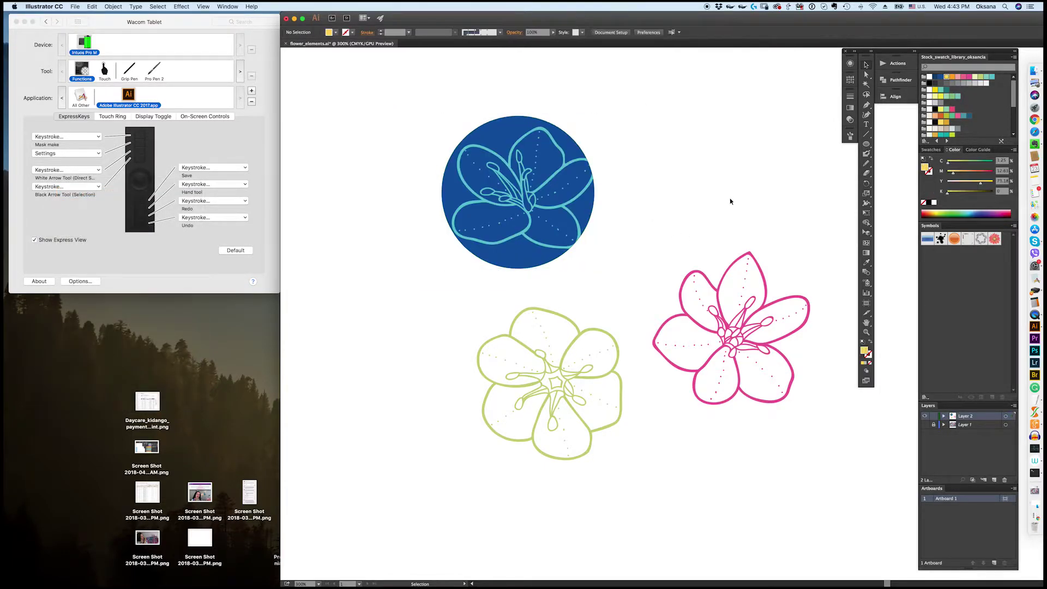
left_click(572, 203)
left_click_drag(572, 203, 553, 203)
left_click(701, 230)
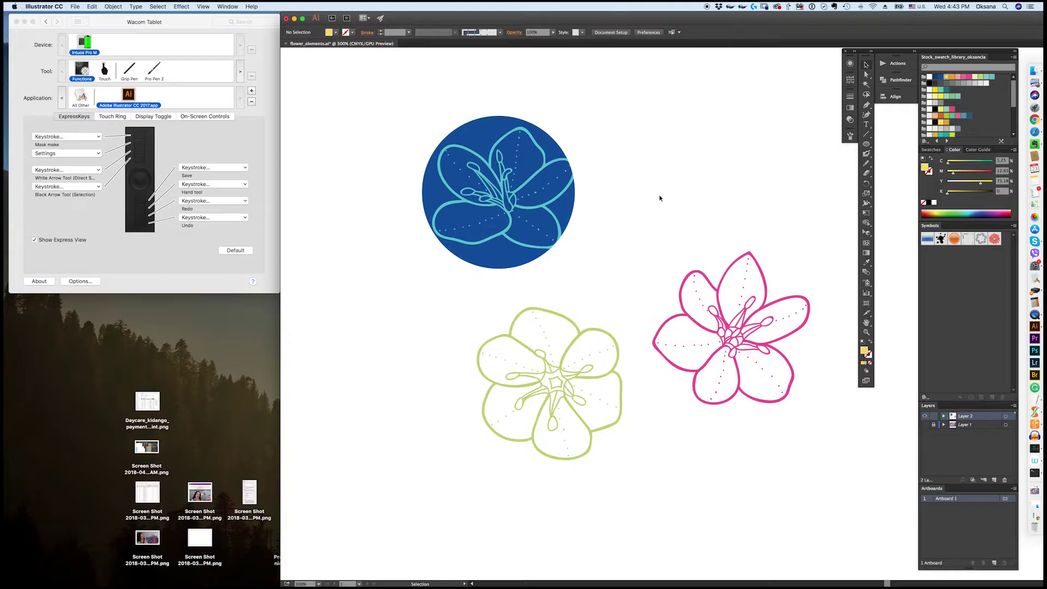
key("super+7")
key("super+equal")
key("super+equal")
key("super+minus")
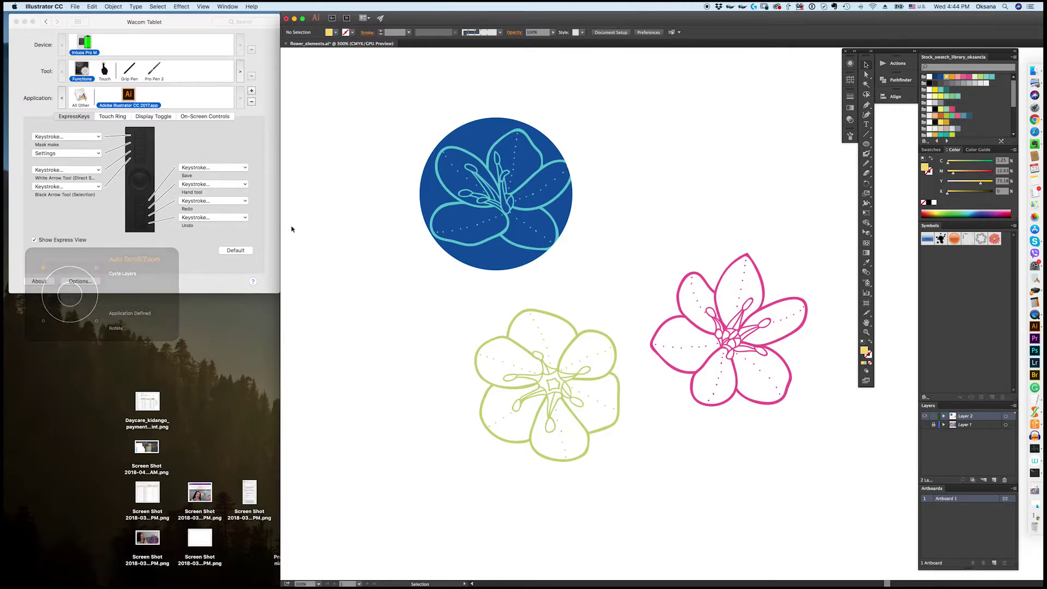
scroll(289, 228, "up", 2)
scroll(288, 228, "up", 2)
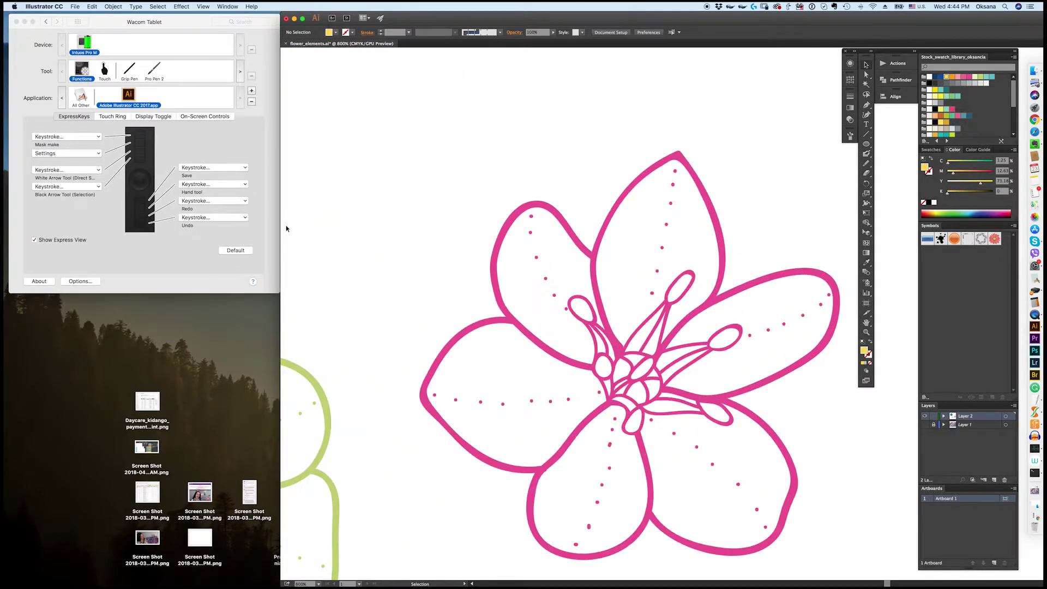
scroll(288, 229, "down", 3)
scroll(289, 229, "down", 1)
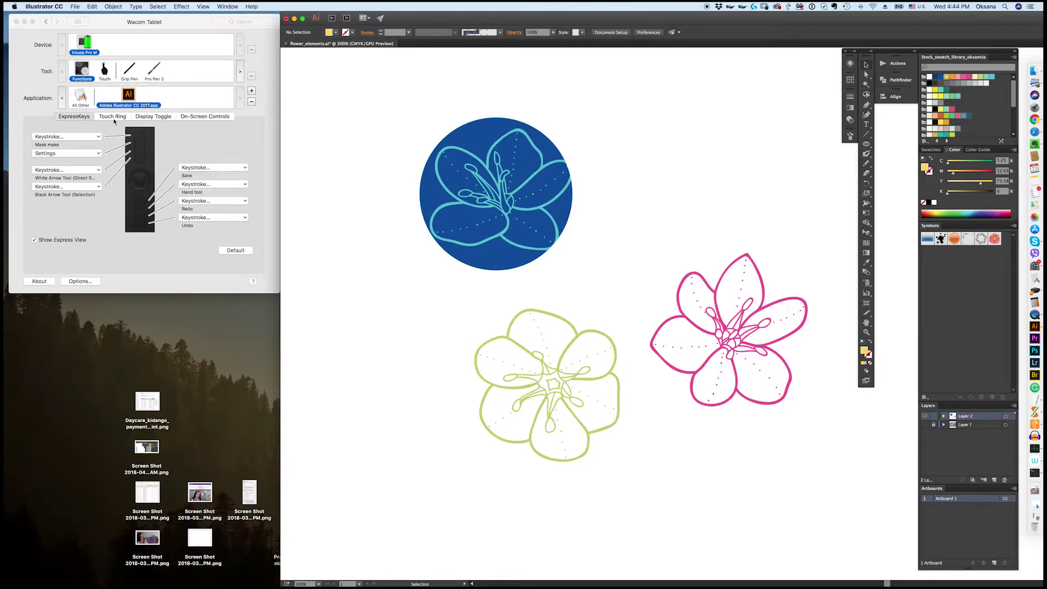
left_click(110, 83)
View the Touch Ring and Touch Options settings, test two-finger scrolling, then return to Pro Pen 2.
left_click(116, 117)
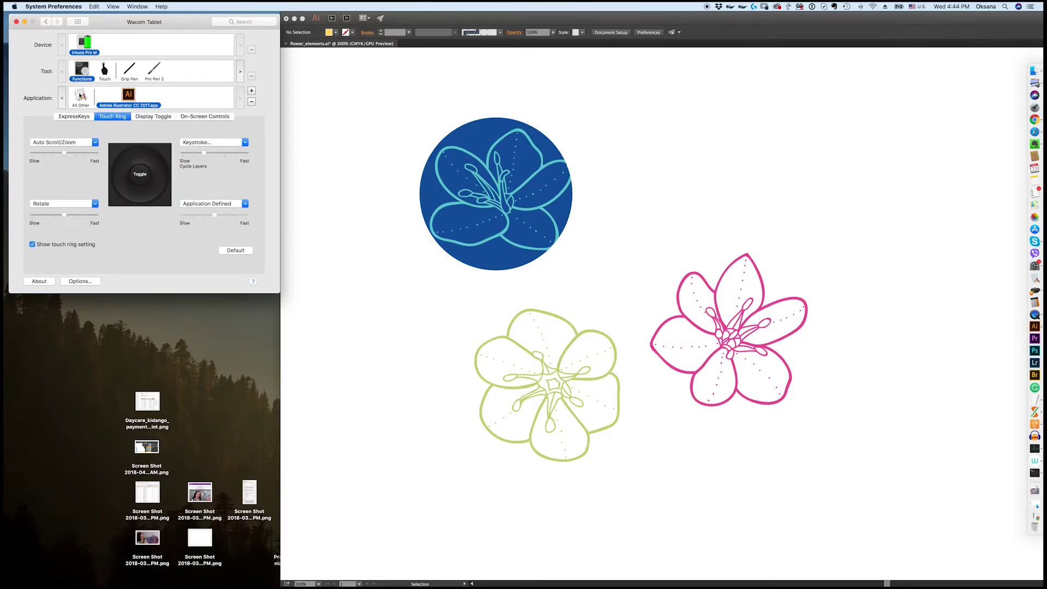
left_click(105, 71)
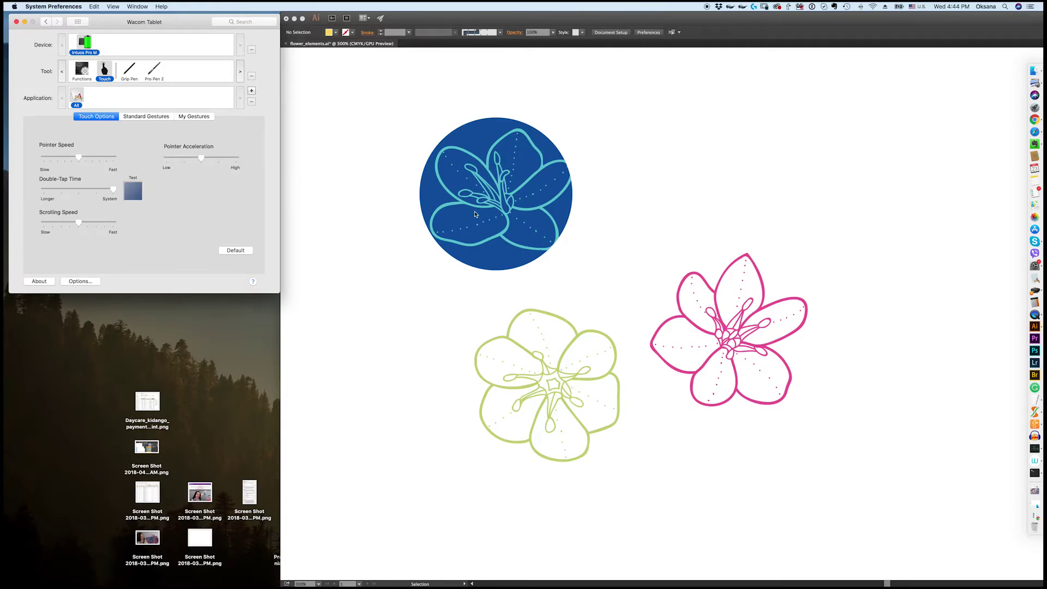
scroll(475, 214, "down", 15)
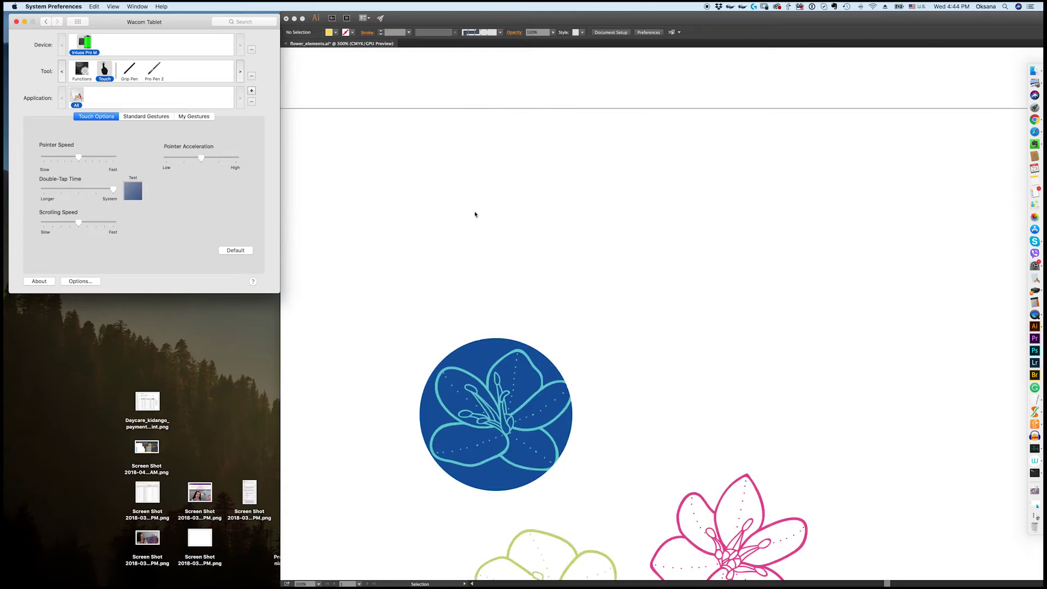
scroll(475, 214, "down", 10)
scroll(475, 214, "up", 5)
scroll(476, 217, "down", 2)
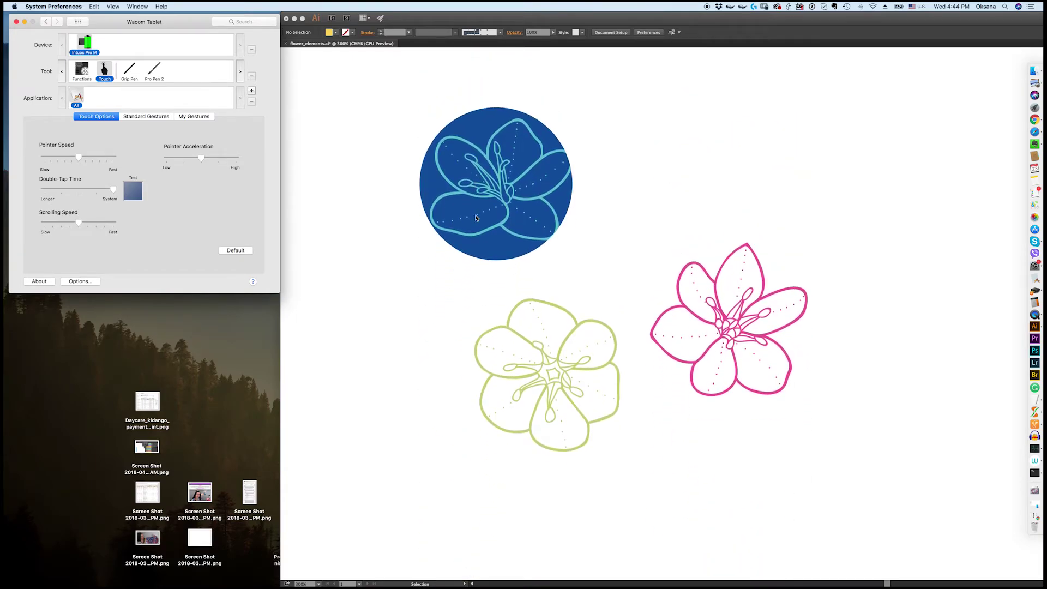
scroll(476, 218, "down", 2)
scroll(475, 217, "up", 3)
scroll(475, 218, "down", 3)
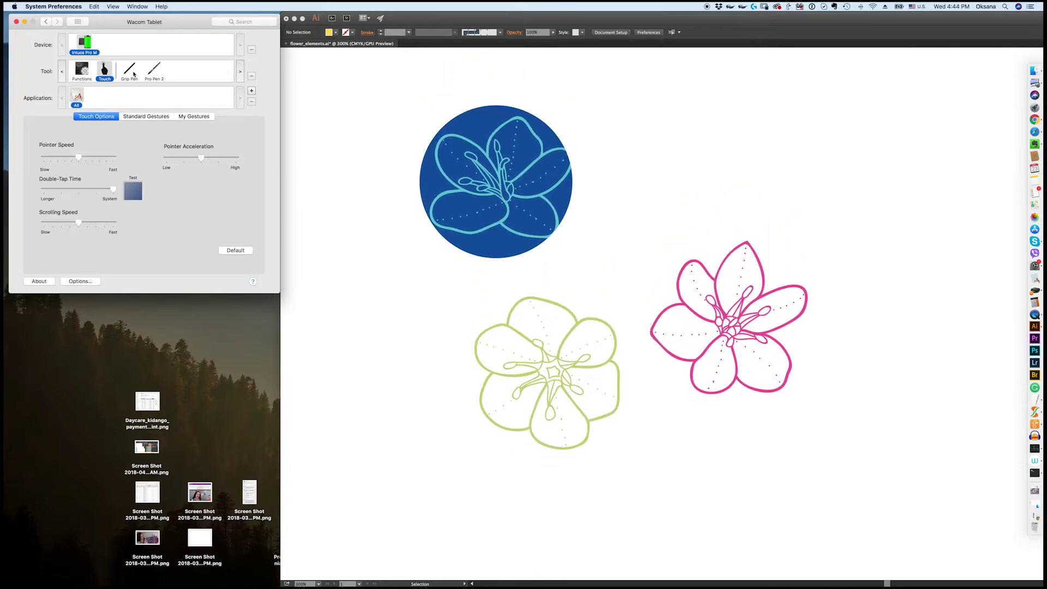
left_click(151, 71)
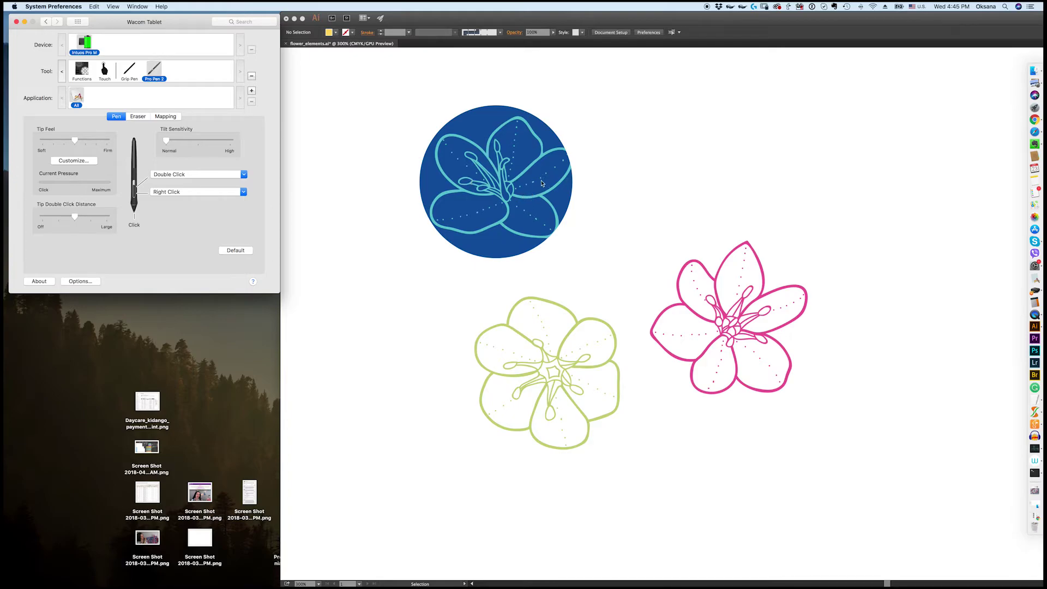
Right-click the navy circle with the pen side button, then isolate the clip group and exit isolation.
right_click(522, 203)
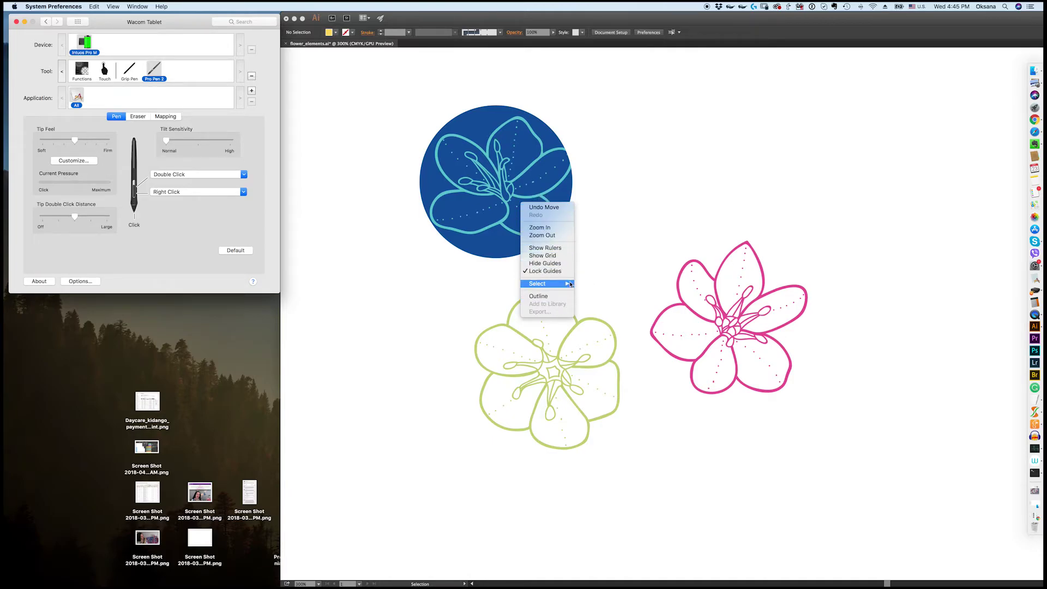
left_click(610, 243)
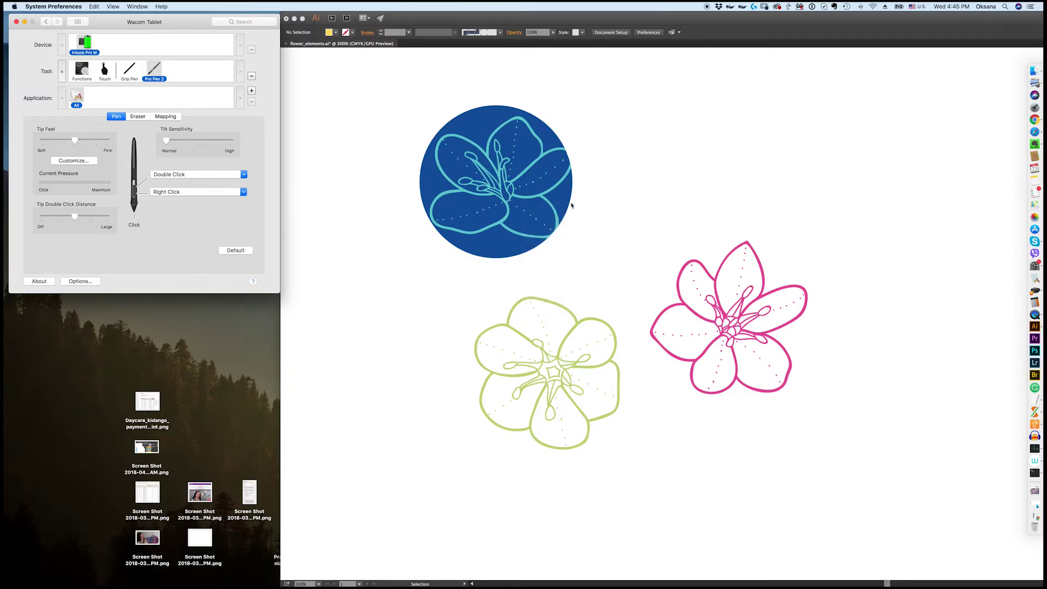
double_click(519, 202)
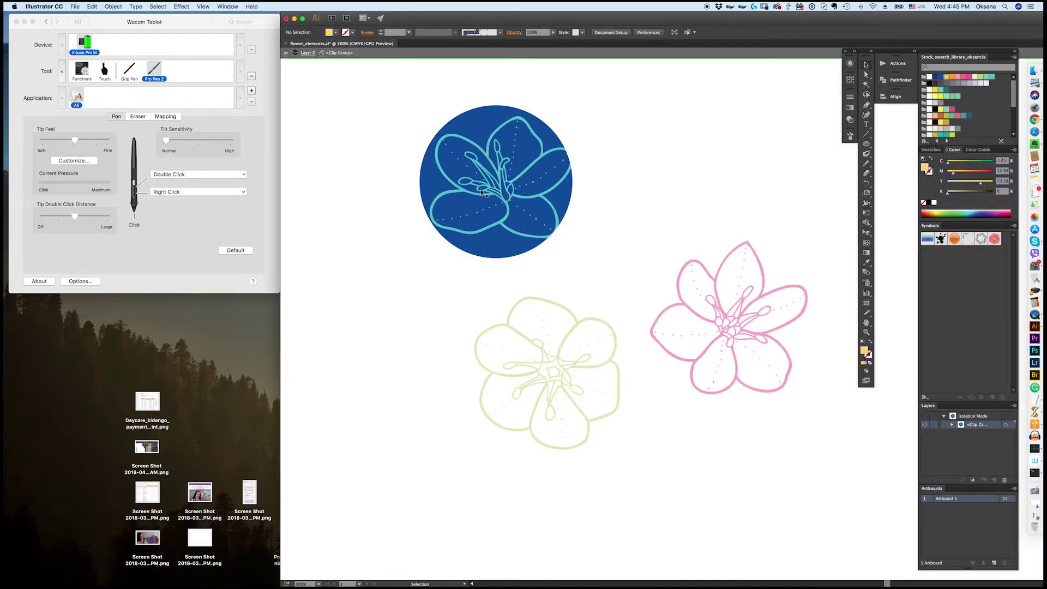
left_click(540, 195)
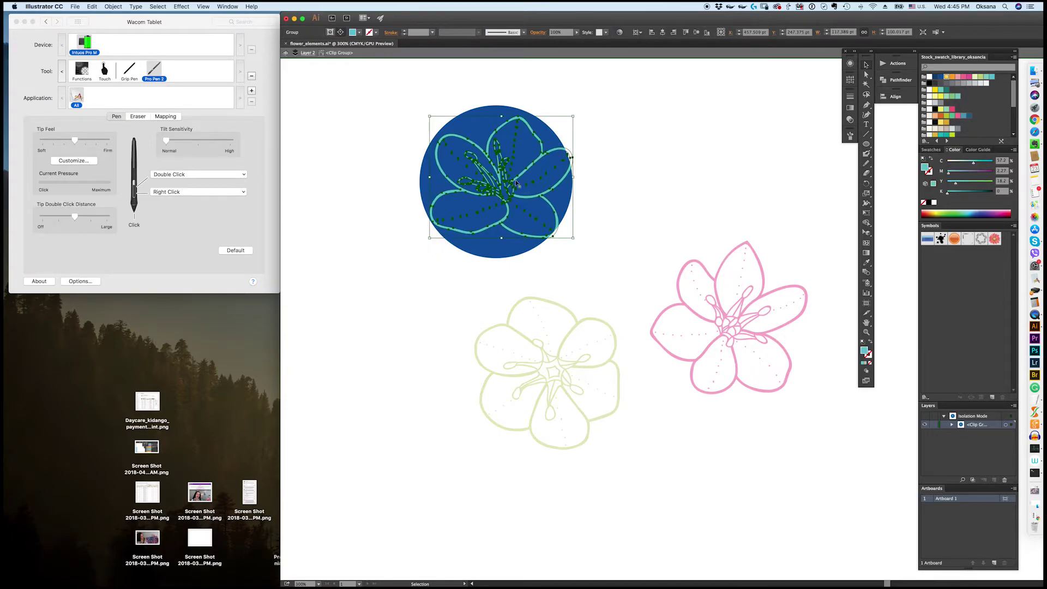
double_click(484, 178)
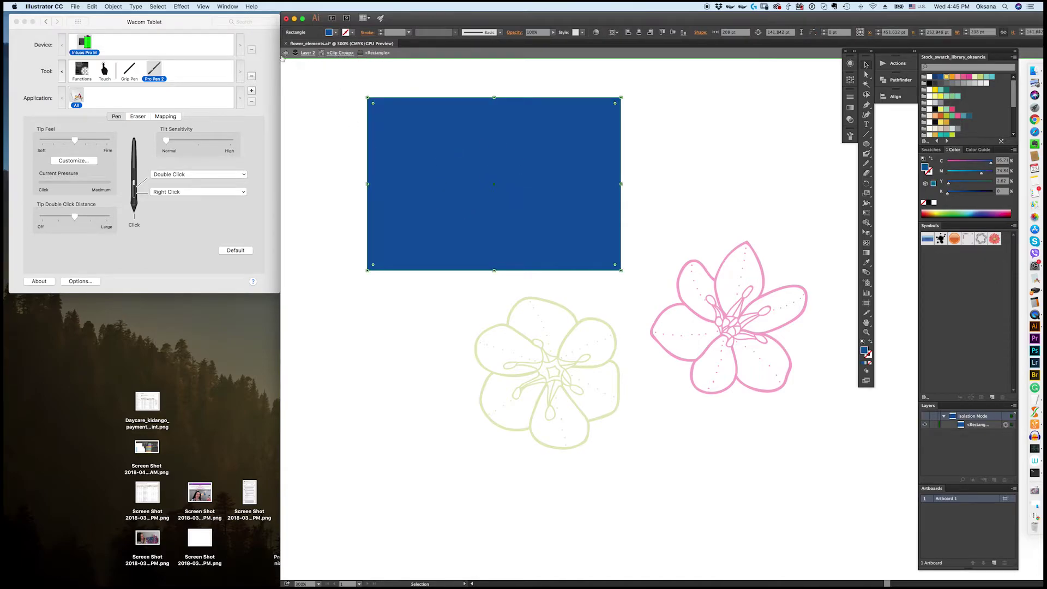
left_click(285, 53)
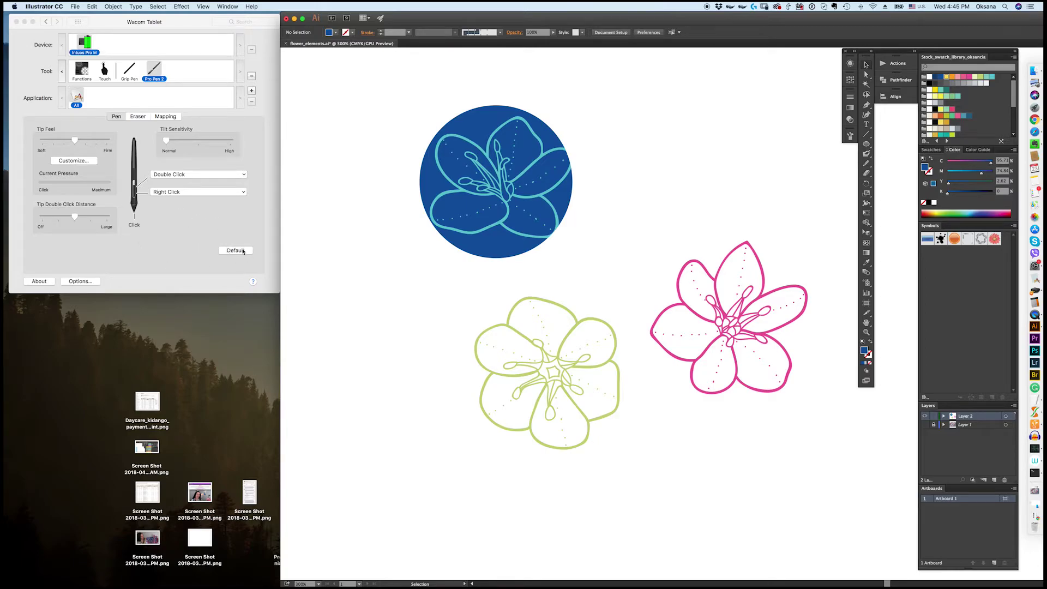
Set the Pro Pen 2 eraser end function to Erase in the Wacom Eraser settings.
left_click(142, 116)
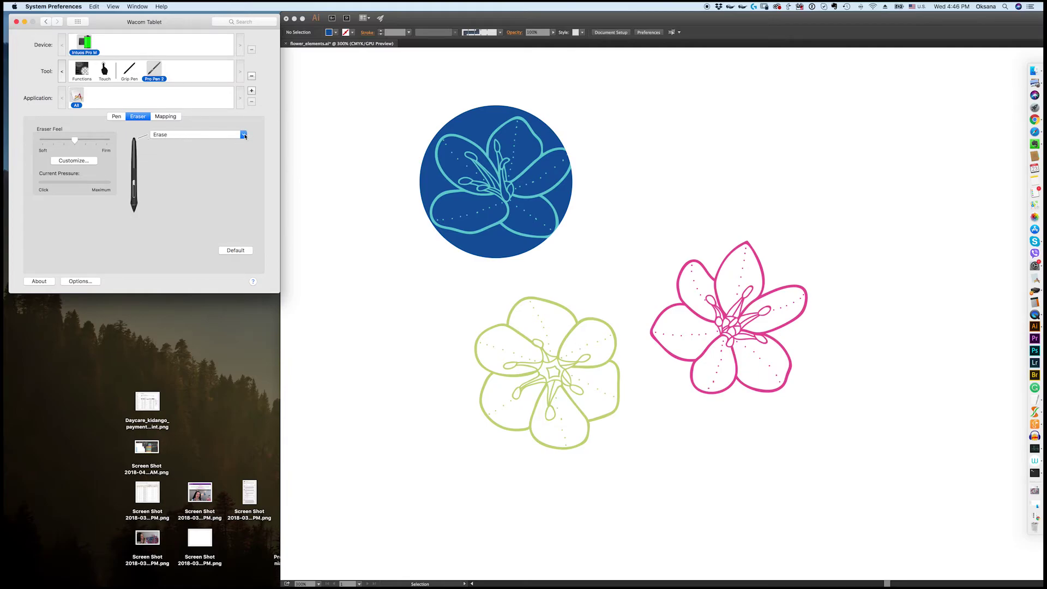
left_click(223, 138)
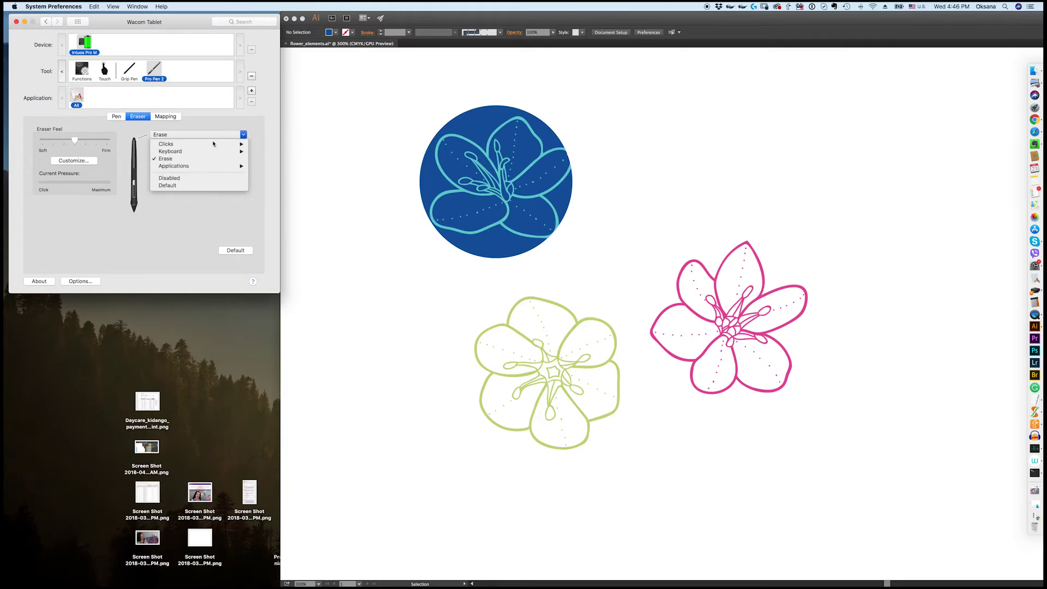
left_click(189, 225)
Test-erase the pink flower's upper right petal, undo it, and show the Mapping settings.
left_click(718, 231)
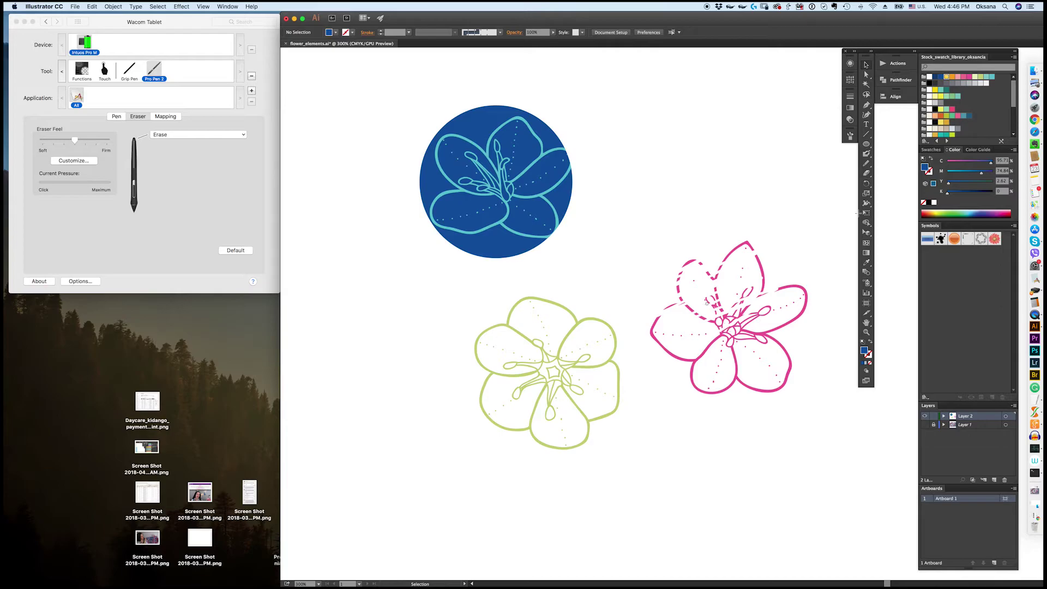
left_click_drag(773, 299, 798, 289)
key("super+z")
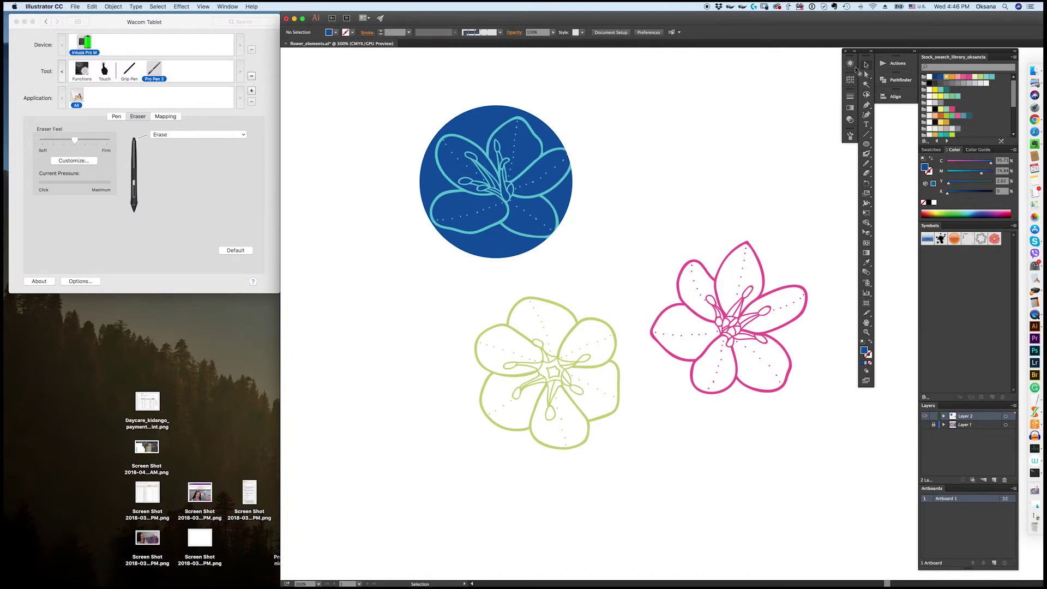
left_click(166, 117)
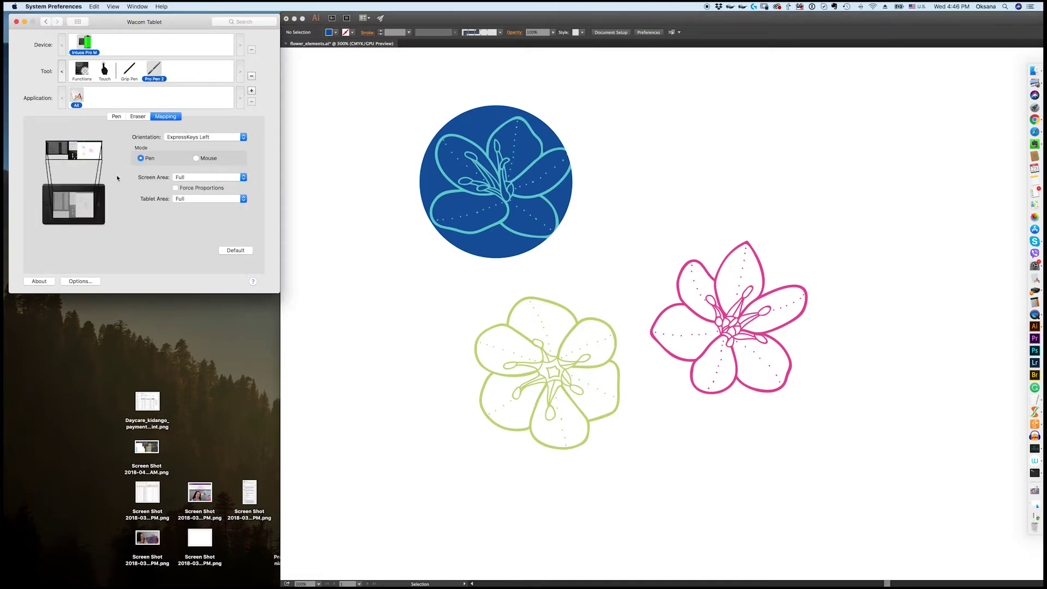